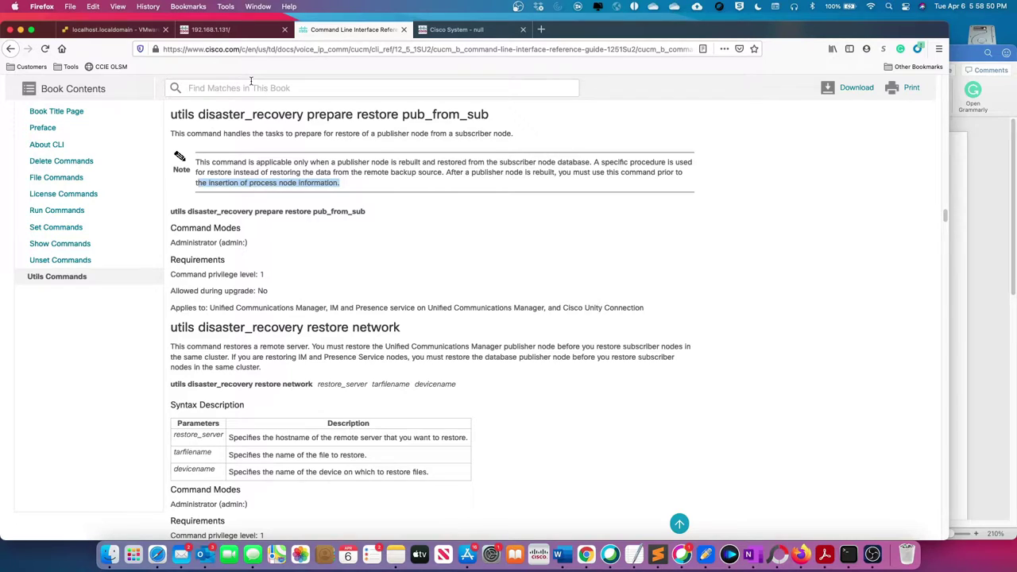
Step: Run utils disaster_recovery prepare restore pub_from_sub on the publisher console, checking the CLI reference for syntax
{"action": "left_click", "coordinate": [116, 29]}
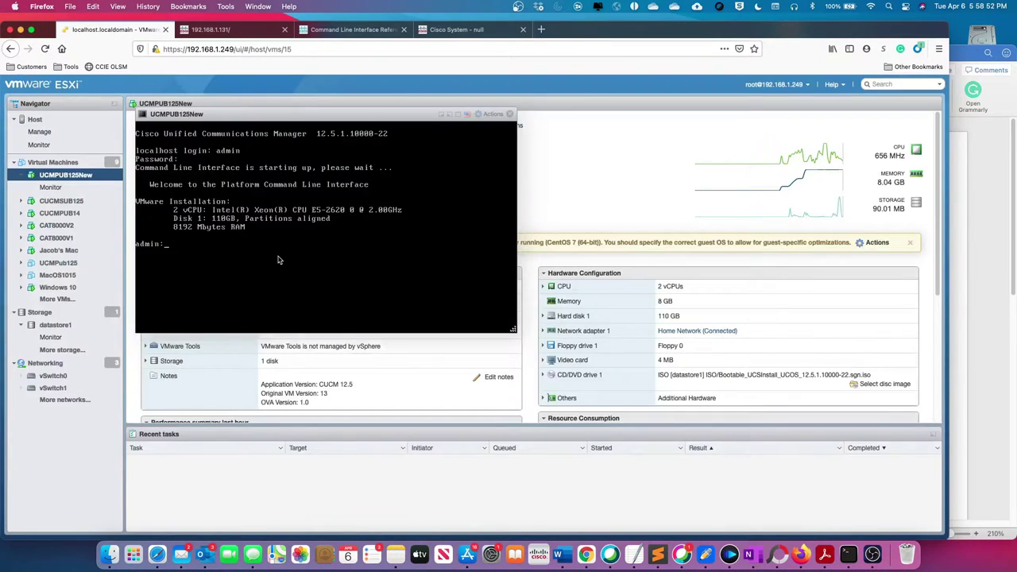
{"action": "type", "text": "utils disast"}
{"action": "key", "text": "Tab"}
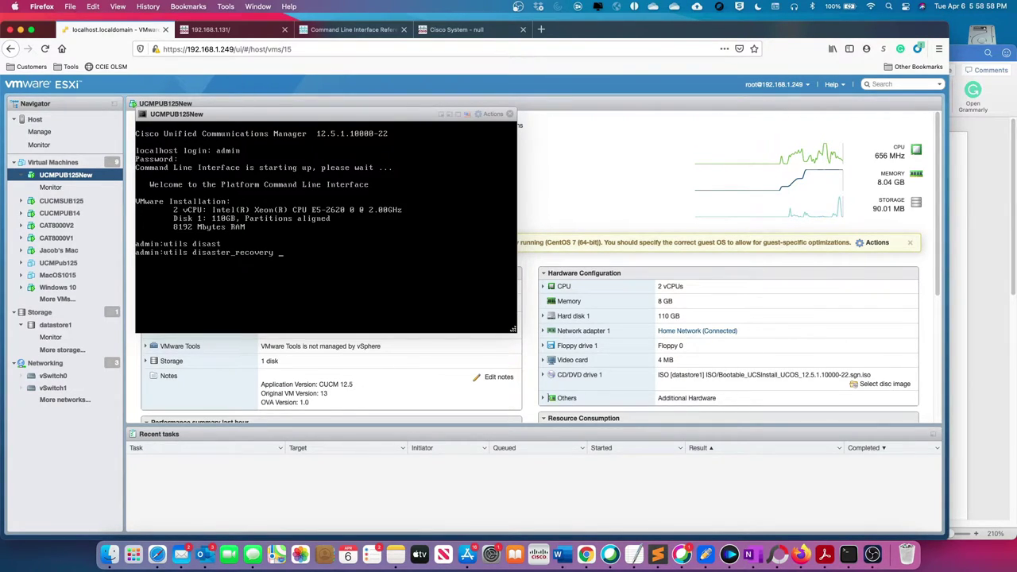
{"action": "left_click", "coordinate": [360, 30]}
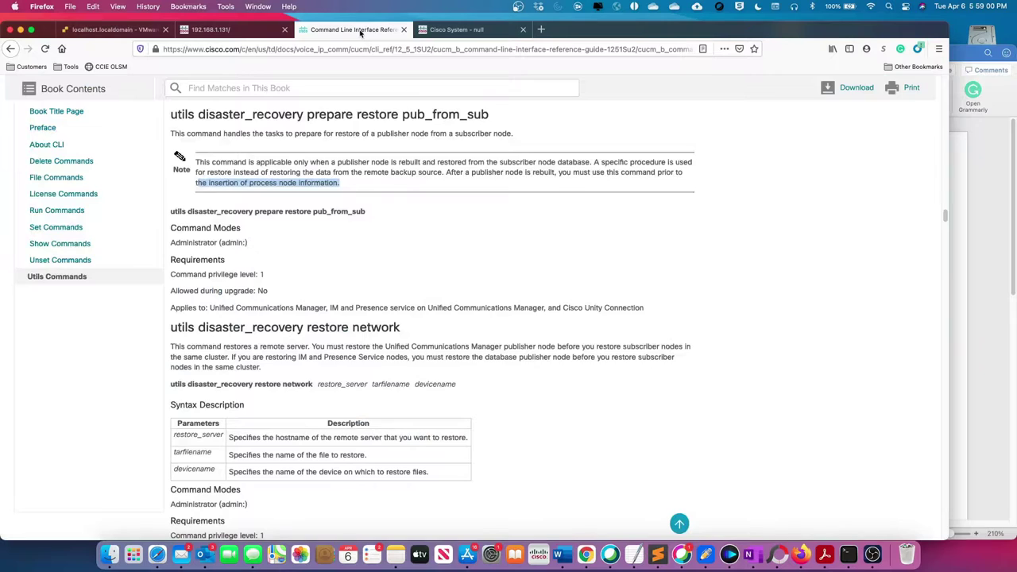
{"action": "left_click", "coordinate": [106, 30]}
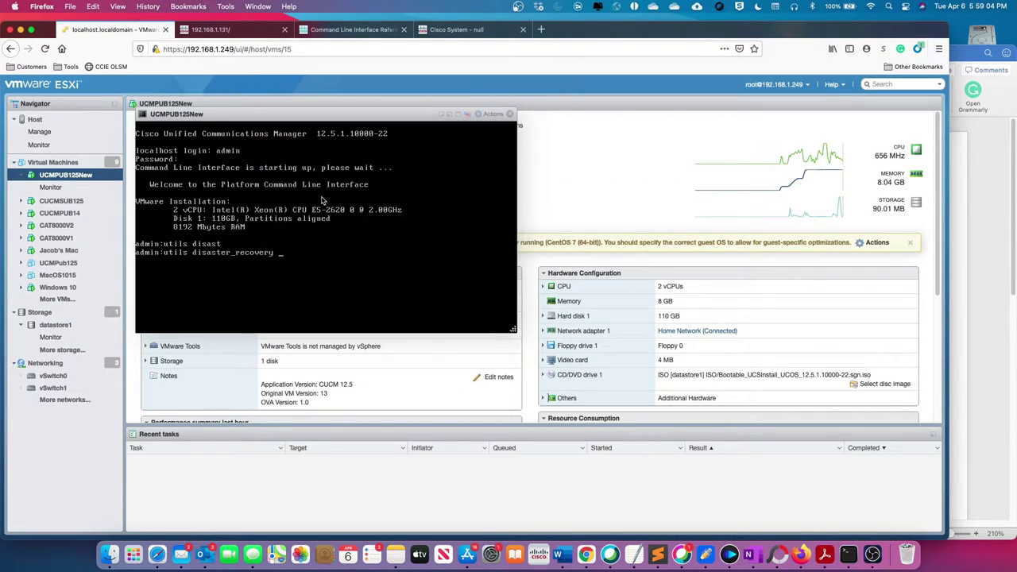
{"action": "type", "text": "prepare restore"}
{"action": "key", "text": "Tab"}
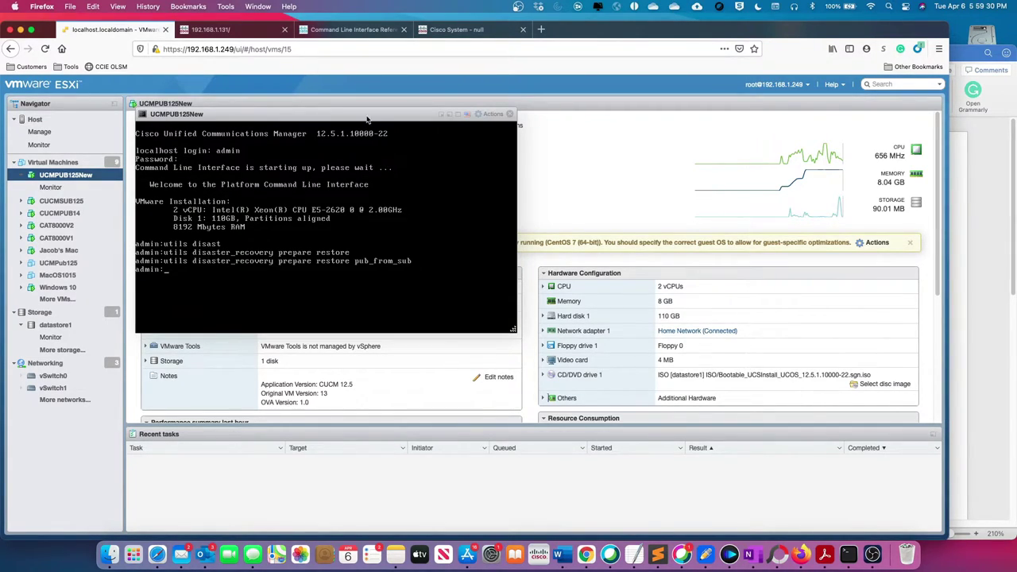
Step: Reload the 404 Unified CM page and sign in as admin with the password, declining the browser's save prompt
{"action": "left_click", "coordinate": [458, 32]}
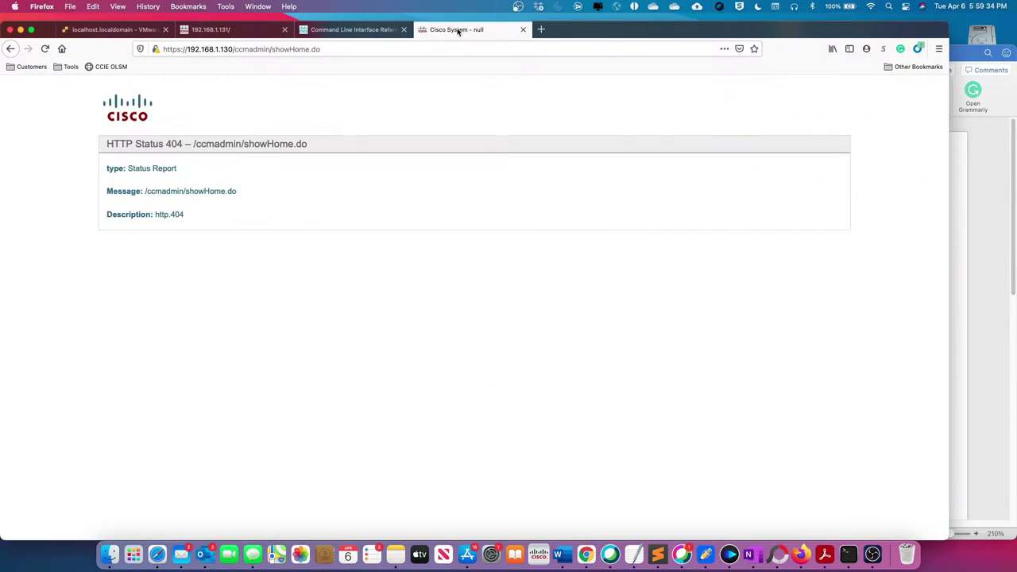
{"action": "left_click", "coordinate": [46, 49]}
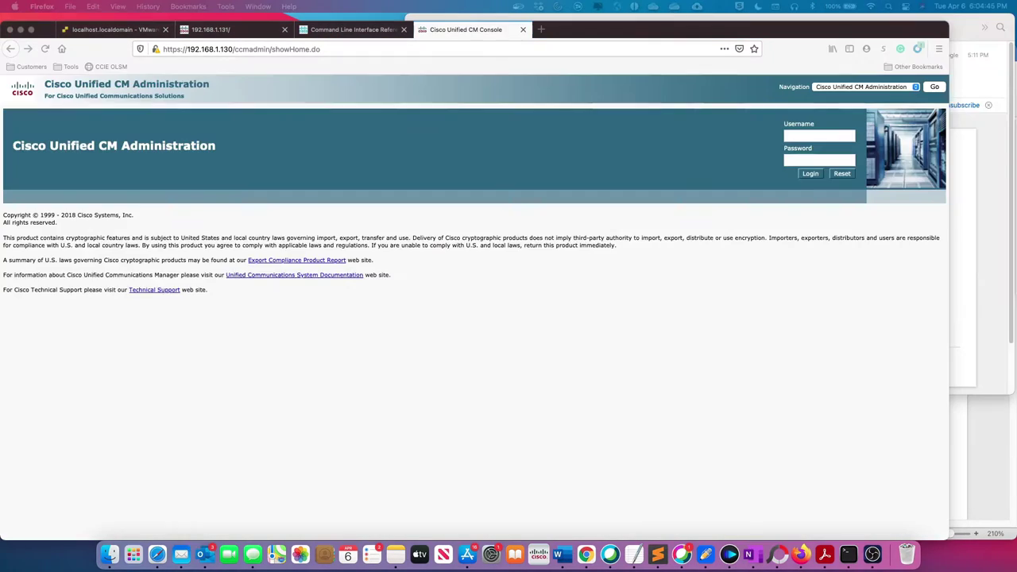
{"action": "left_click", "coordinate": [509, 315]}
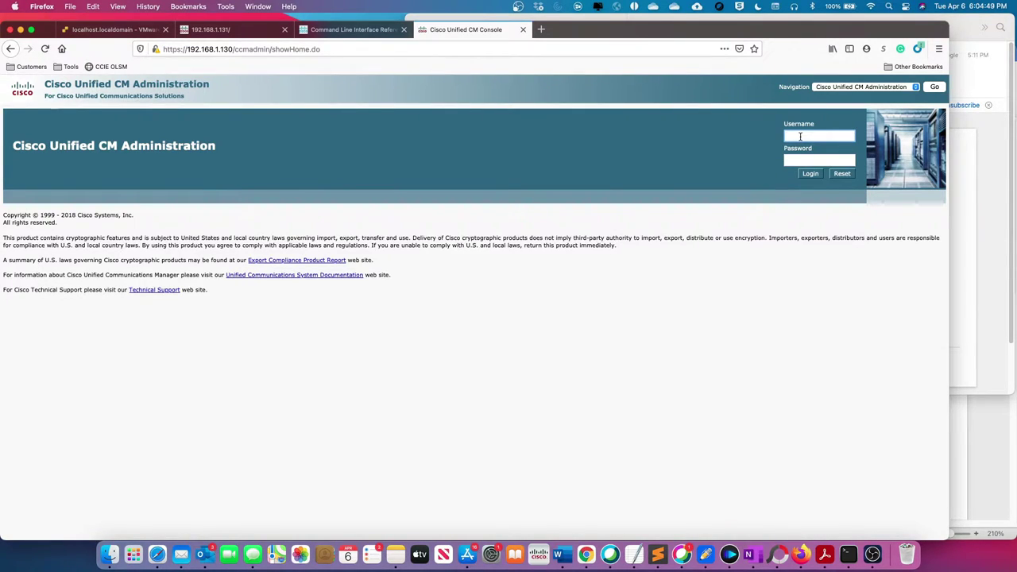
{"action": "type", "text": "admin"}
{"action": "key", "text": "Tab"}
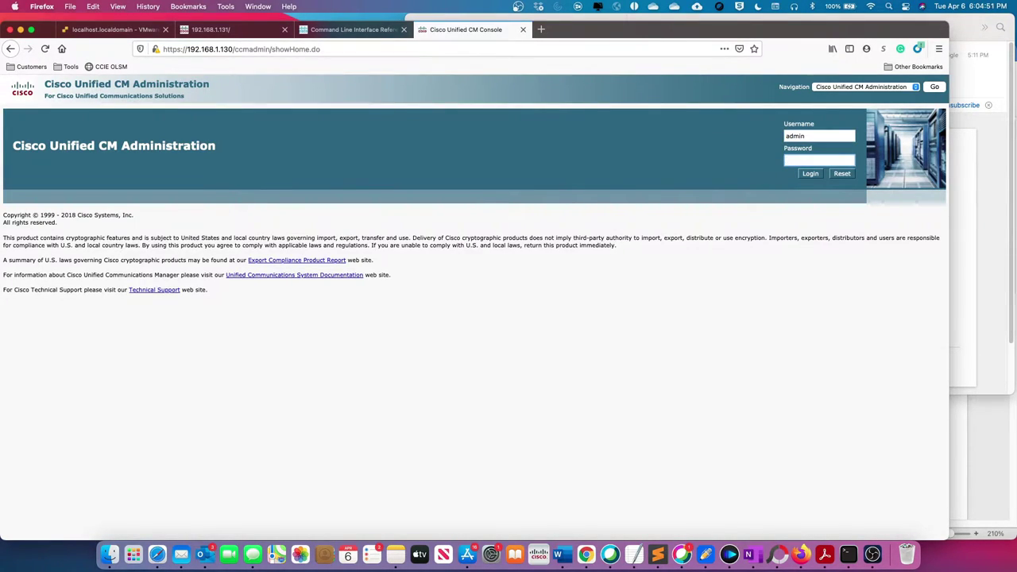
{"action": "type", "text": "cisco123"}
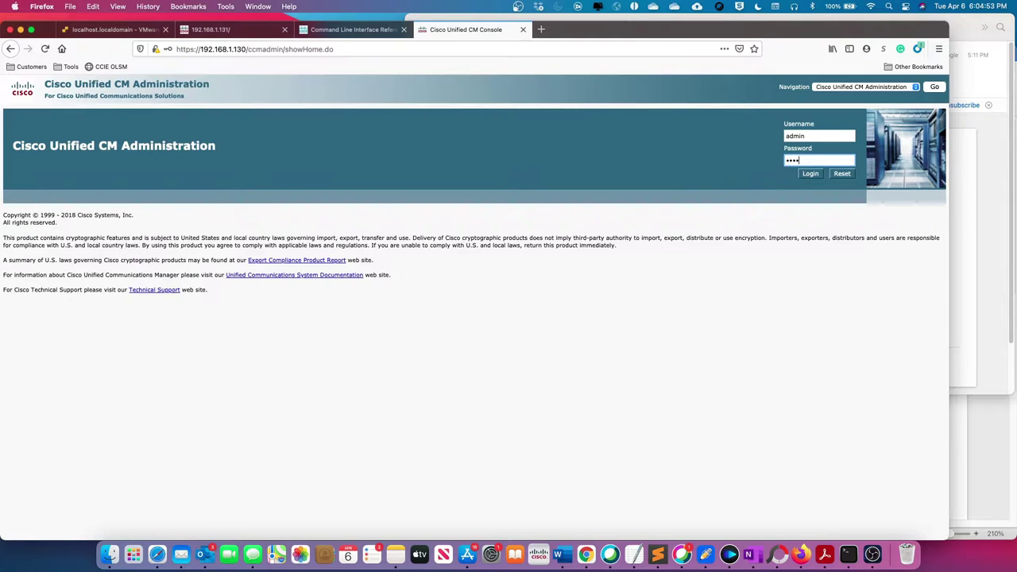
{"action": "key", "text": "Return"}
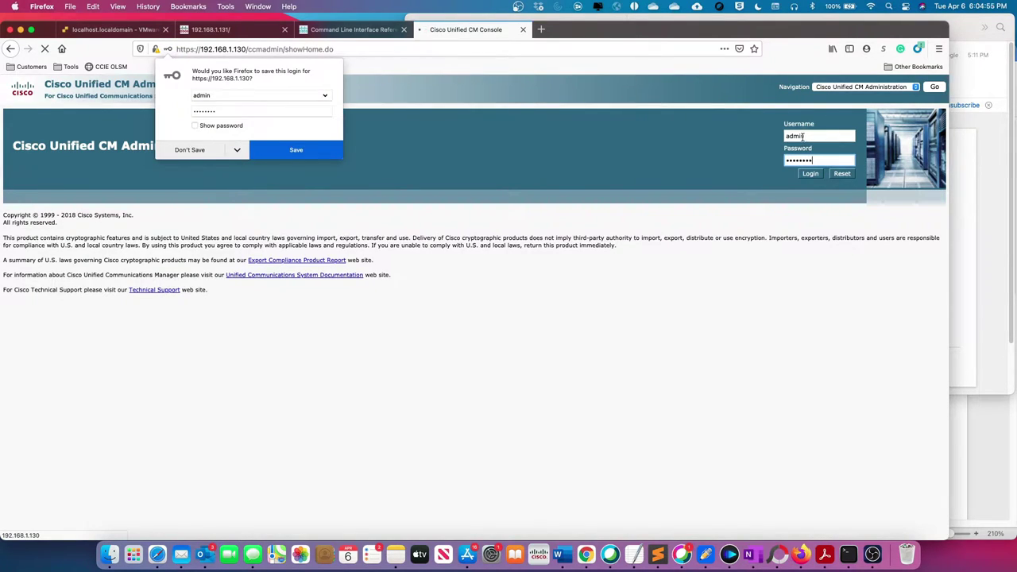
{"action": "left_click", "coordinate": [192, 150]}
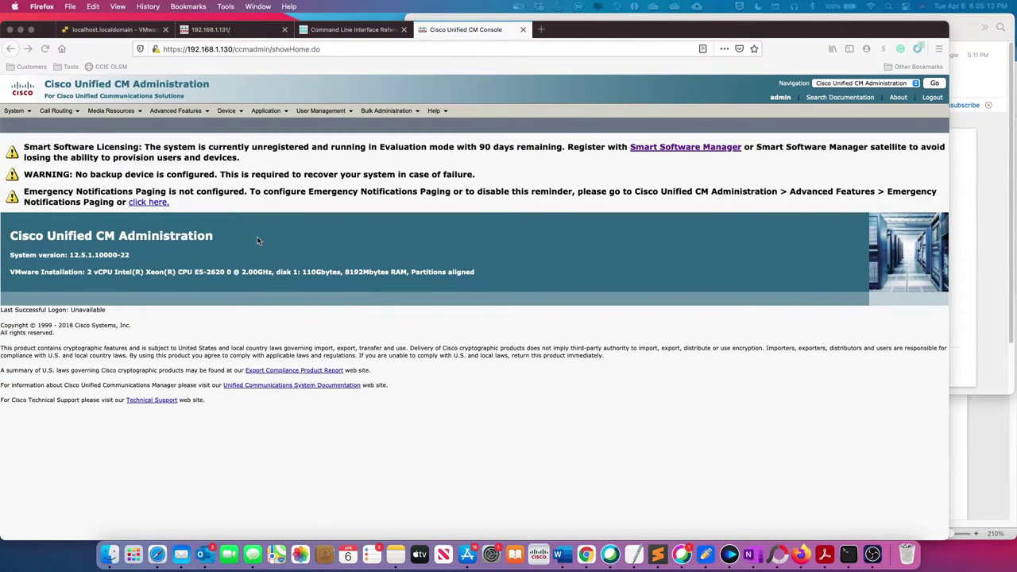
Step: List the servers under System > Server and begin adding a new CUCM Voice/Video server
{"action": "left_click", "coordinate": [27, 113]}
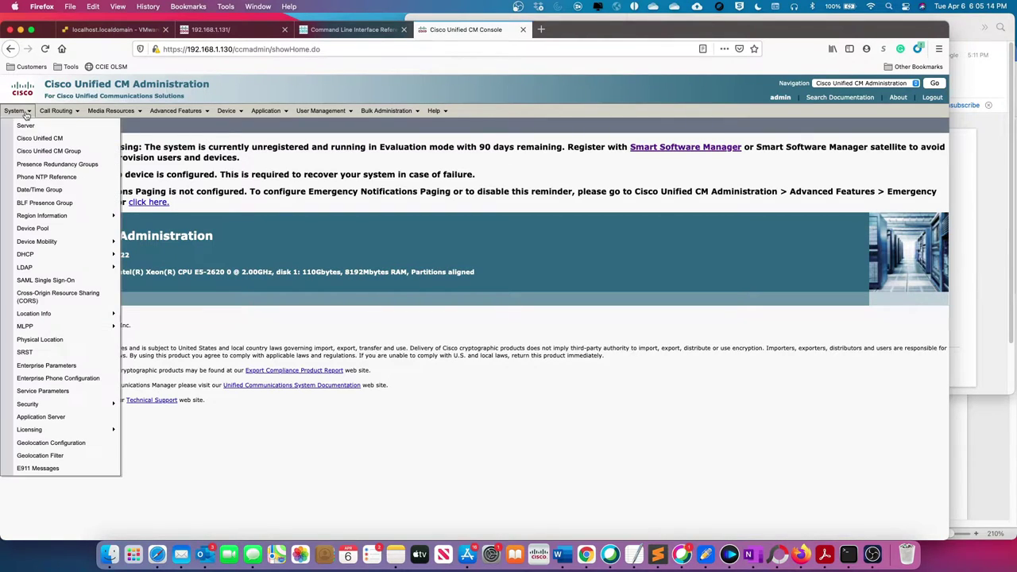
{"action": "left_click", "coordinate": [48, 151]}
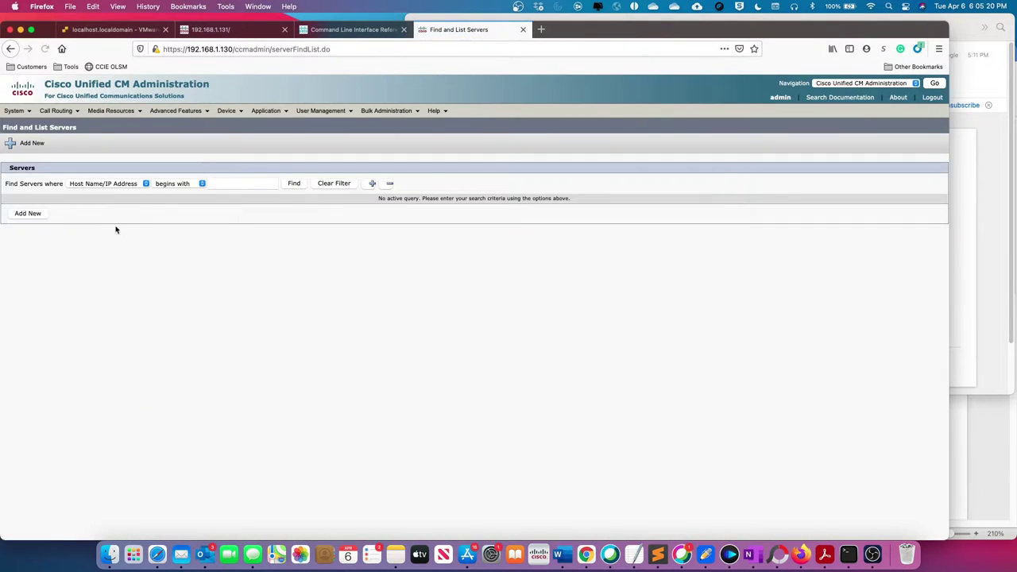
{"action": "left_click", "coordinate": [295, 186]}
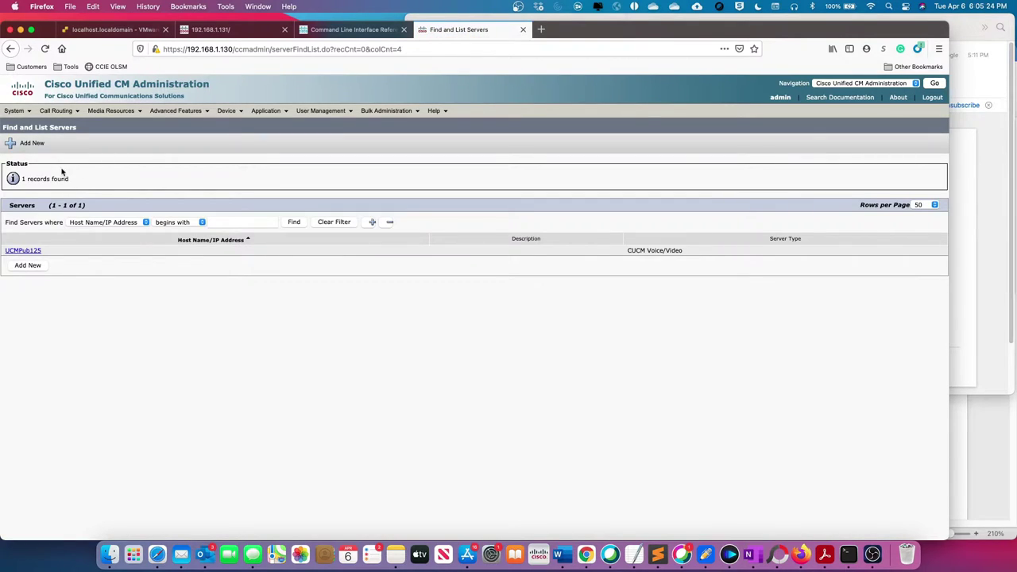
{"action": "left_click", "coordinate": [32, 268]}
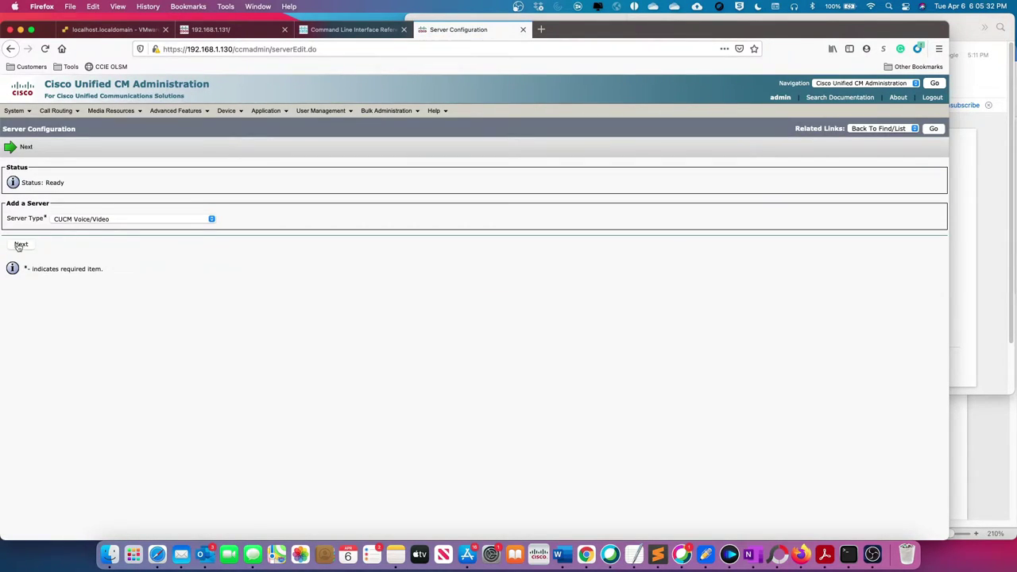
{"action": "left_click", "coordinate": [20, 244]}
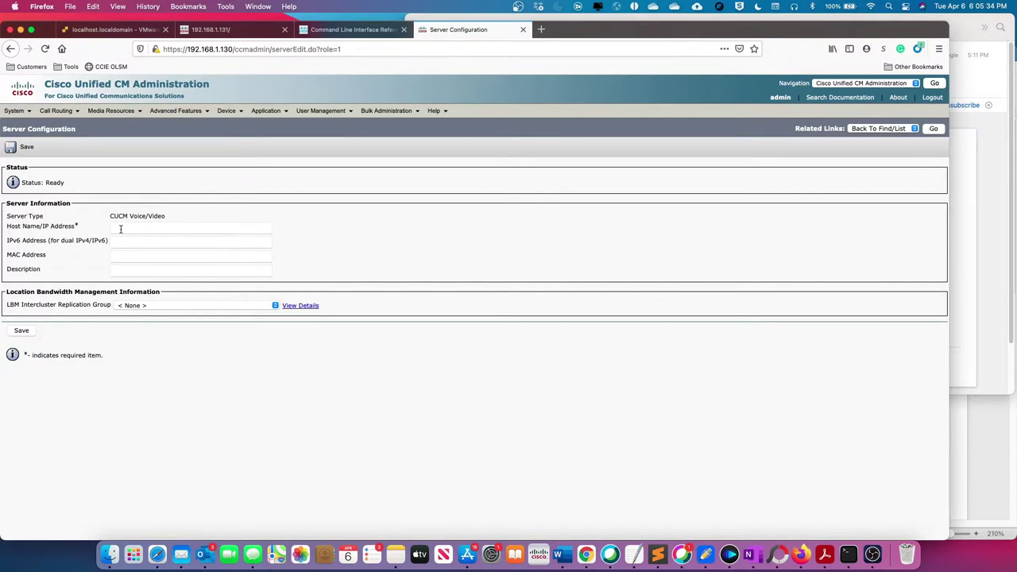
Step: Save the new server with host name UCMSUB125 and description Subscriber, then return to the publisher console
{"action": "left_click", "coordinate": [121, 229]}
{"action": "type", "text": "UC"}
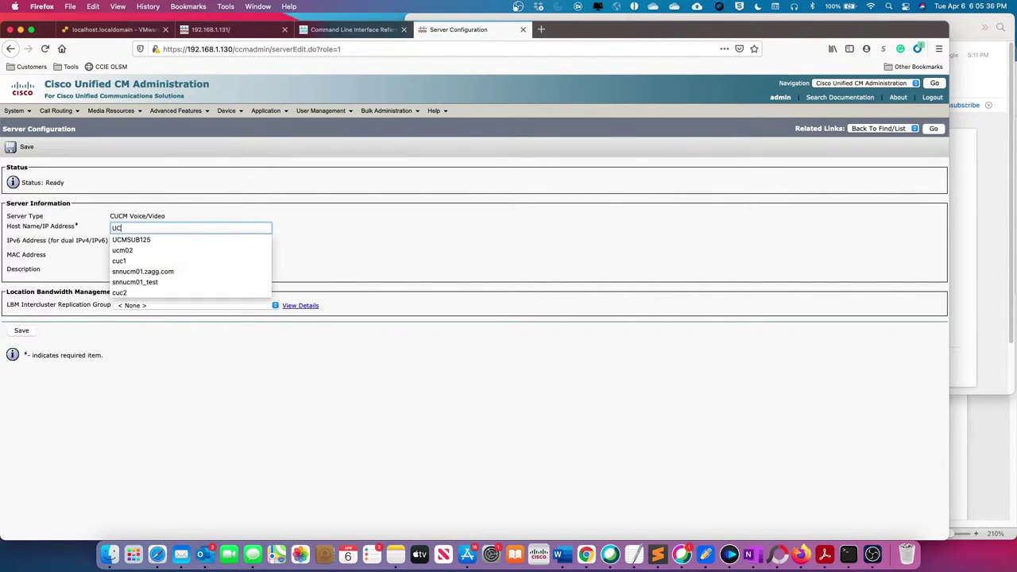
{"action": "type", "text": "MSU"}
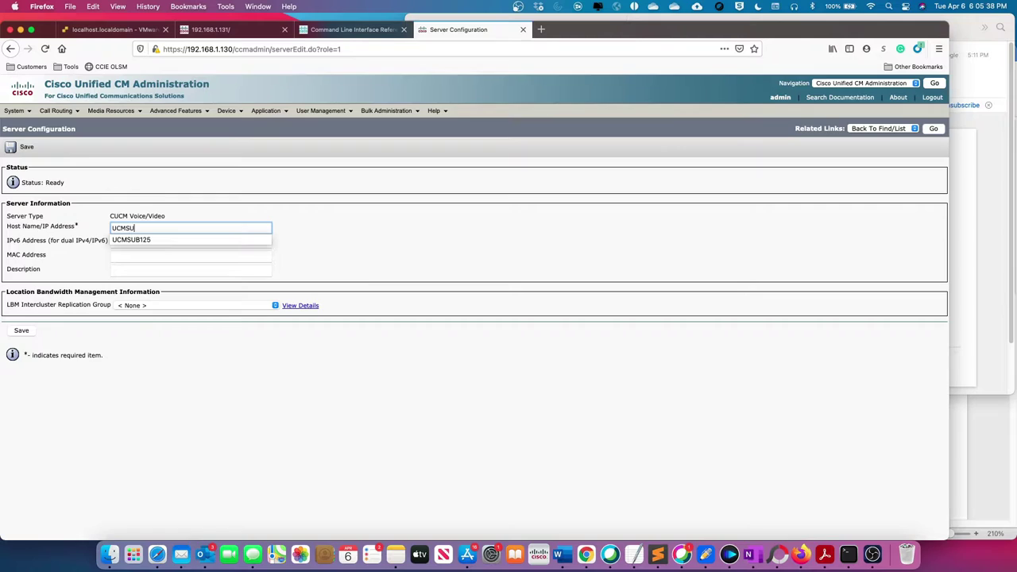
{"action": "type", "text": "B125"}
{"action": "left_click", "coordinate": [119, 270]}
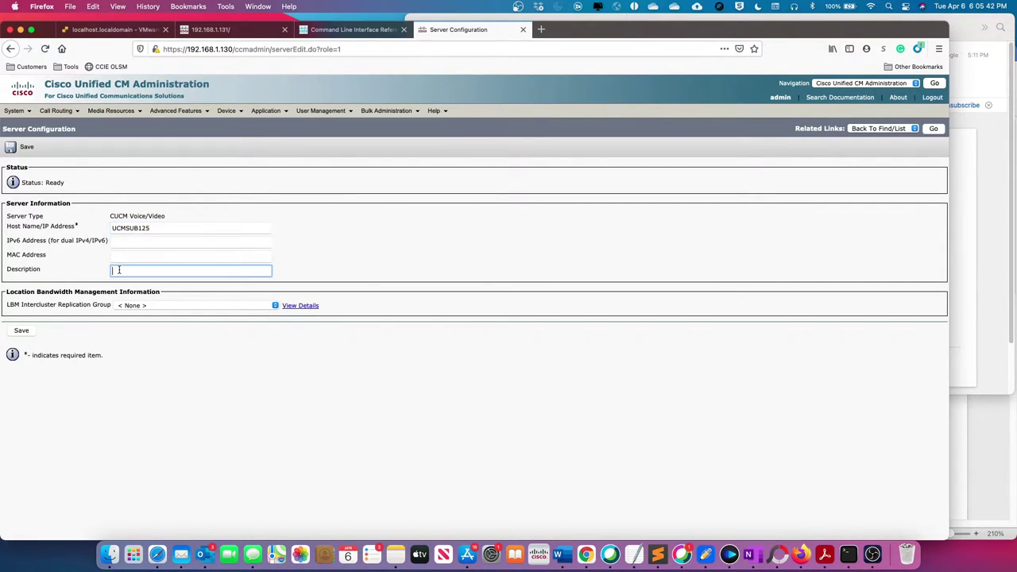
{"action": "type", "text": "Subscr"}
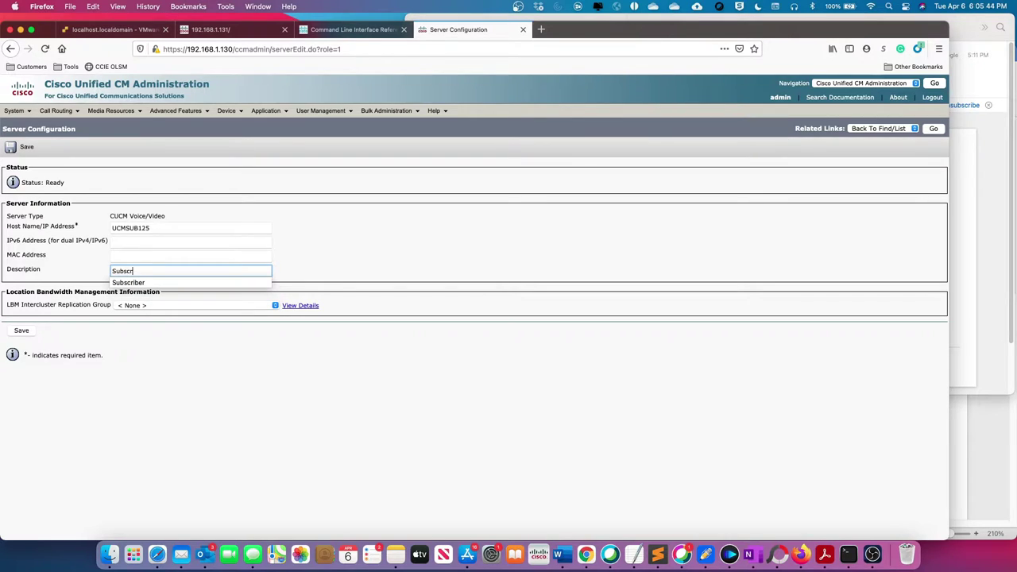
{"action": "type", "text": "iber"}
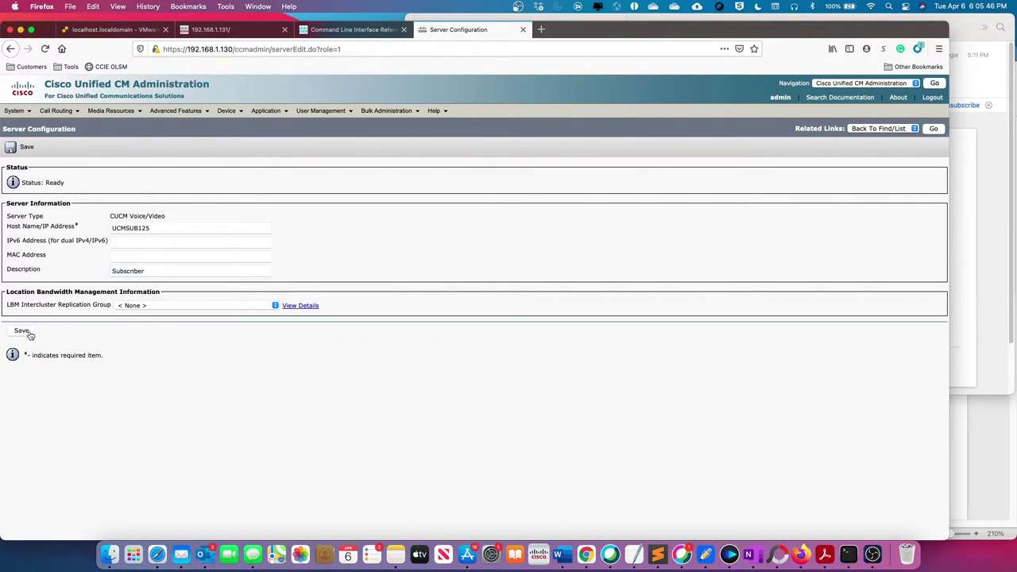
{"action": "left_click", "coordinate": [21, 331]}
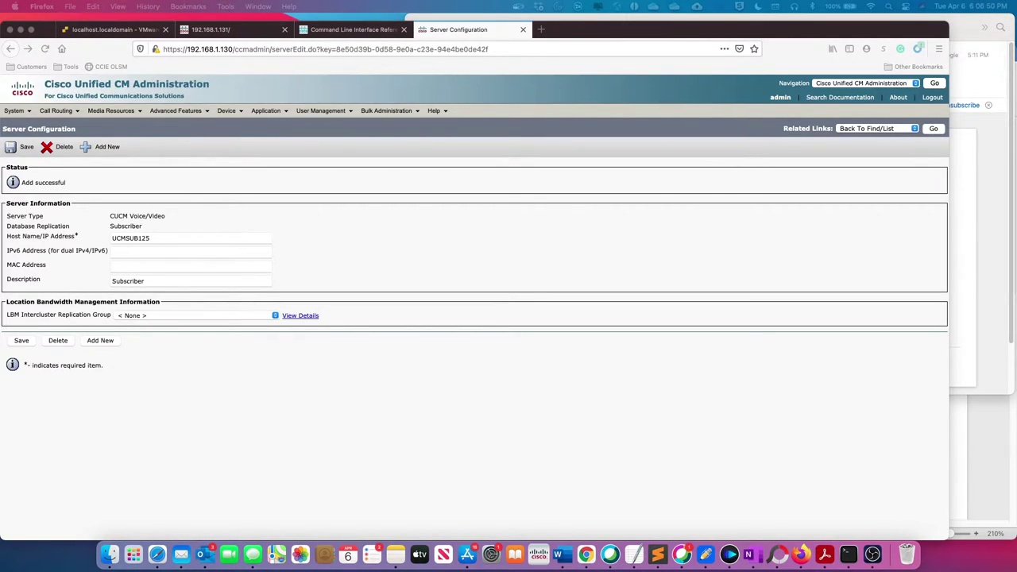
{"action": "left_click", "coordinate": [316, 371]}
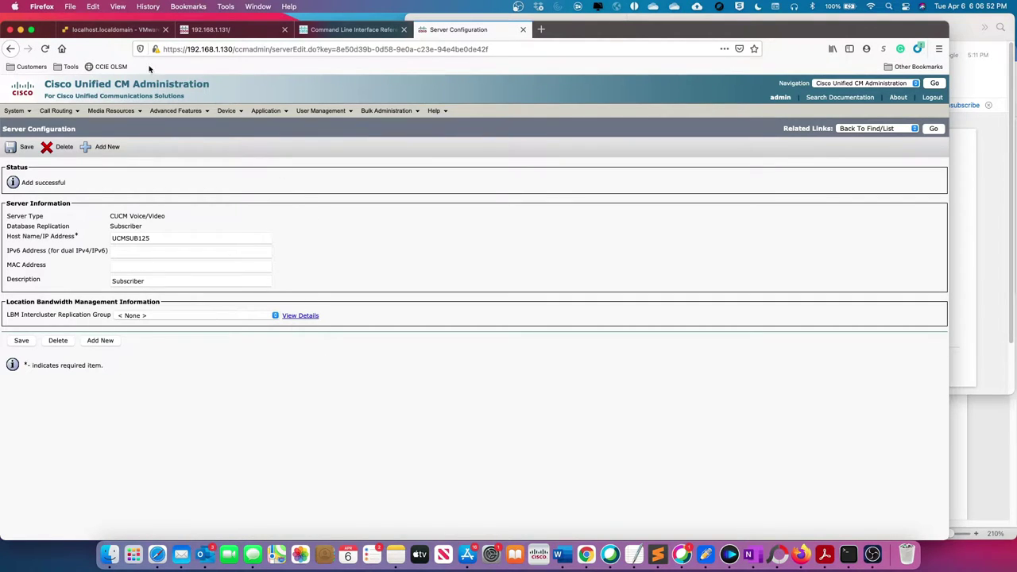
{"action": "left_click", "coordinate": [111, 32]}
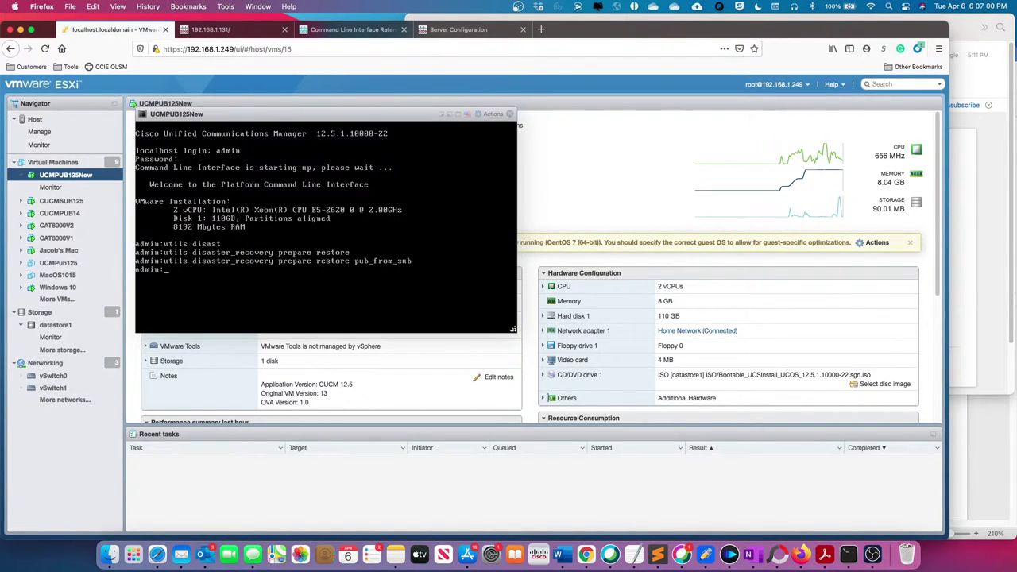
Step: Type the query run sql select name,description,nodeid from processnode at the console
{"action": "left_click", "coordinate": [202, 282]}
{"action": "type", "text": "run"}
{"action": "type", "text": " sql select name, descriptiiion,"}
{"action": "key", "text": "BackSpace"}
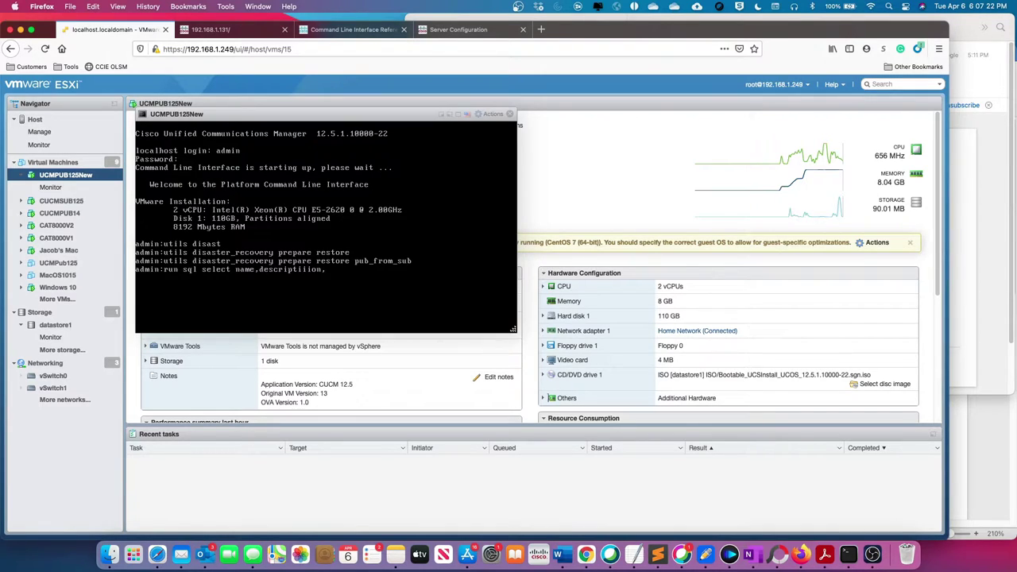
{"action": "key", "text": "BackSpace"}
{"action": "type", "text": "nodeid from processnode"}
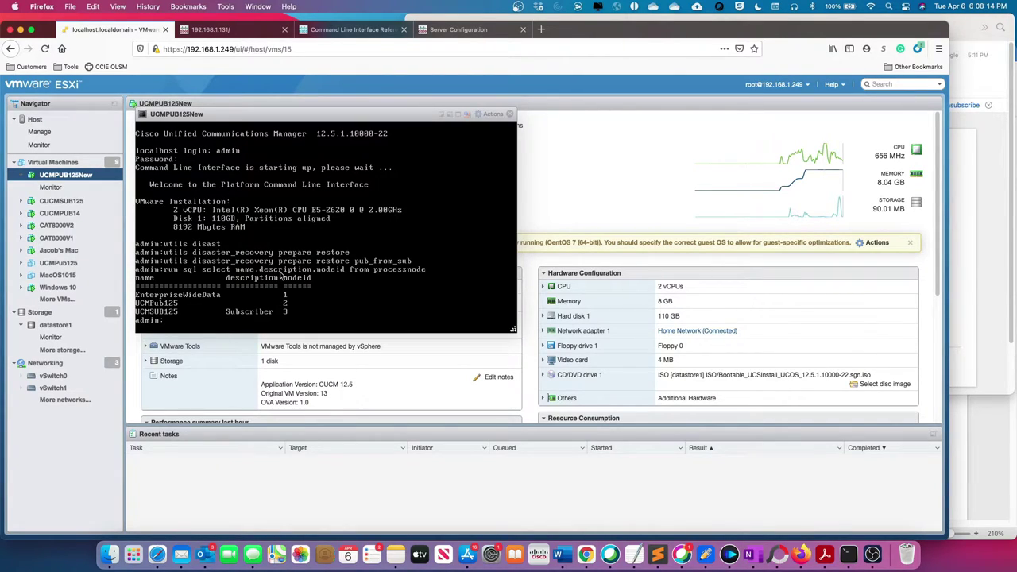
Step: Issue utils system restart, correcting a mistyped first attempt, and confirm with yes
{"action": "type", "text": "util system restart"}
{"action": "key", "text": "Return"}
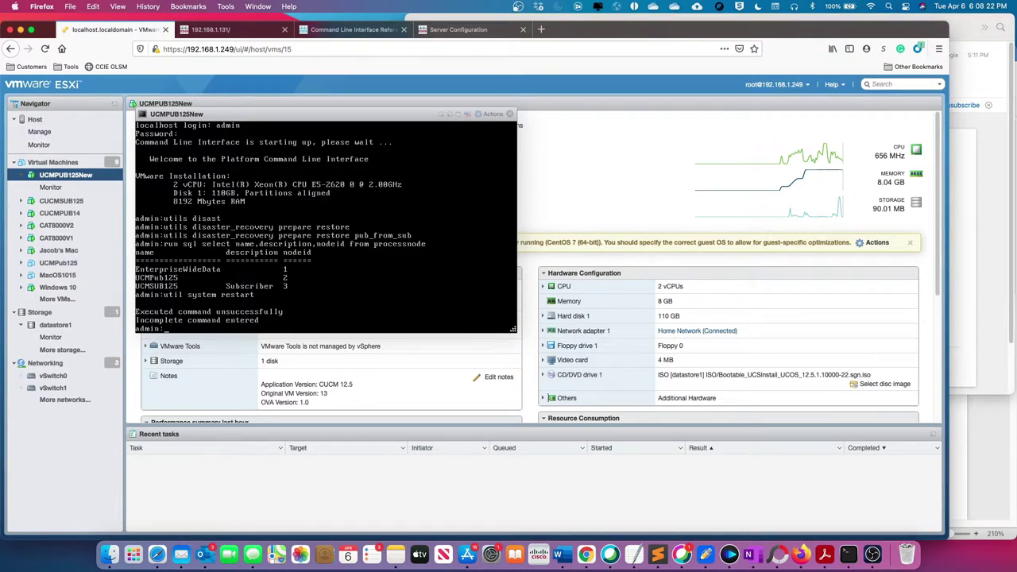
{"action": "type", "text": "utils system restart"}
{"action": "key", "text": "Return"}
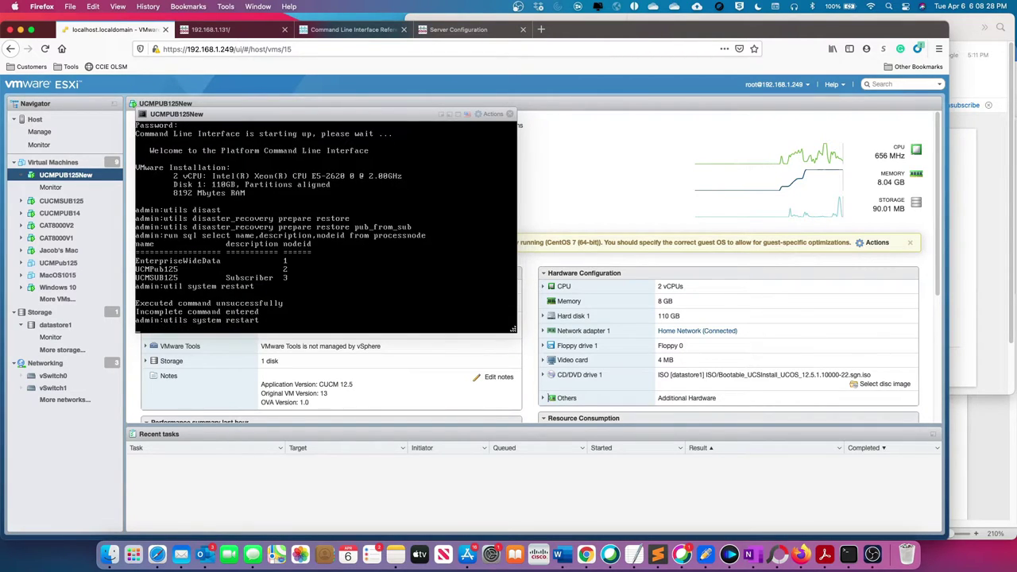
{"action": "type", "text": "yes"}
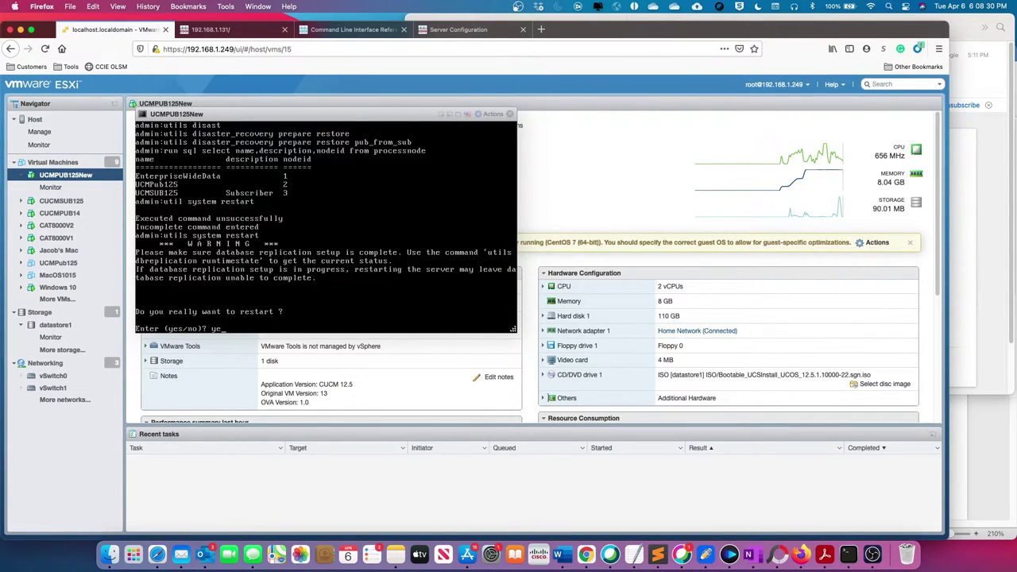
{"action": "key", "text": "Return"}
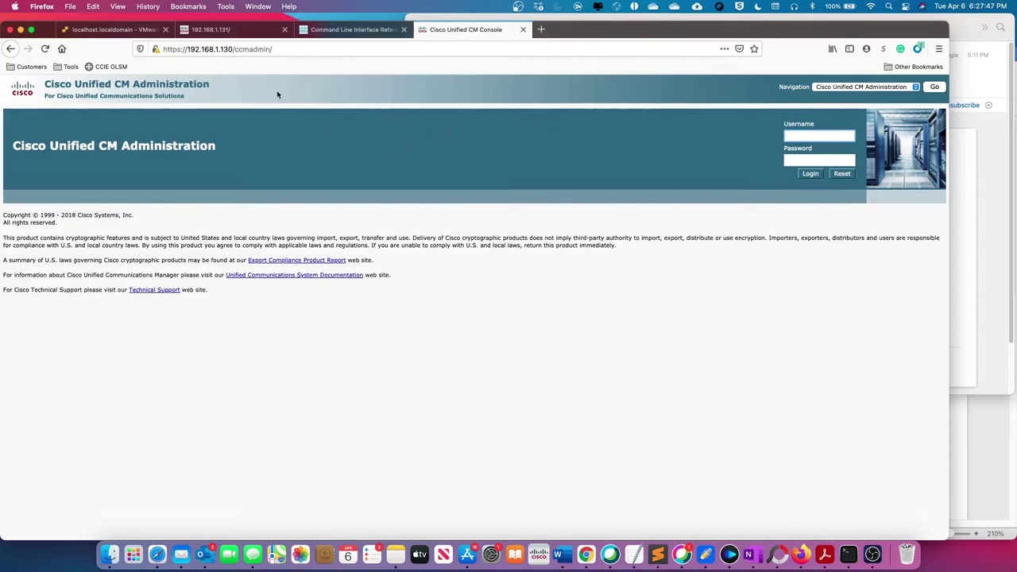
Step: Log back into the restarted UCMPUB125New console as admin
{"action": "left_click", "coordinate": [112, 29]}
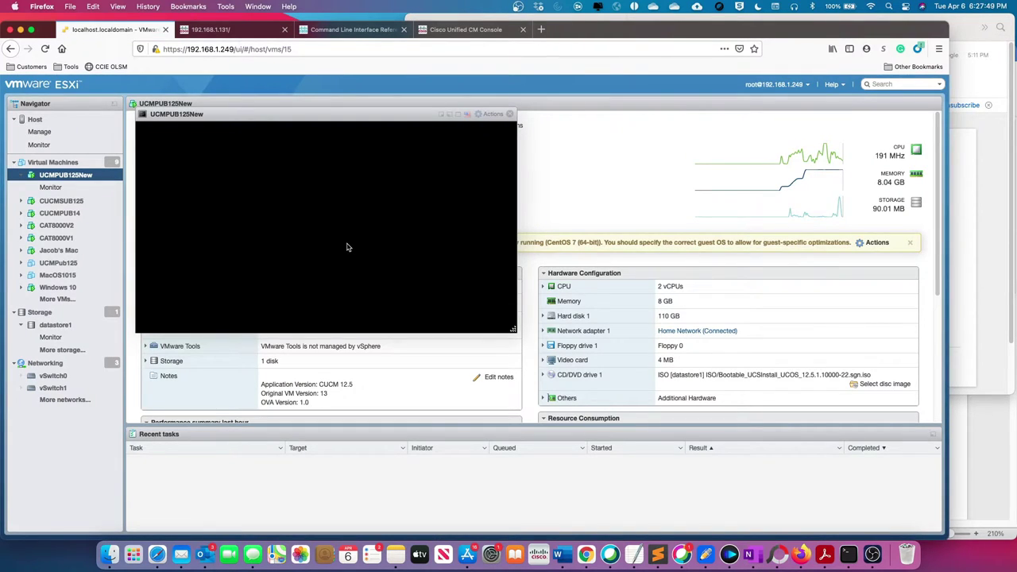
{"action": "left_click", "coordinate": [311, 243]}
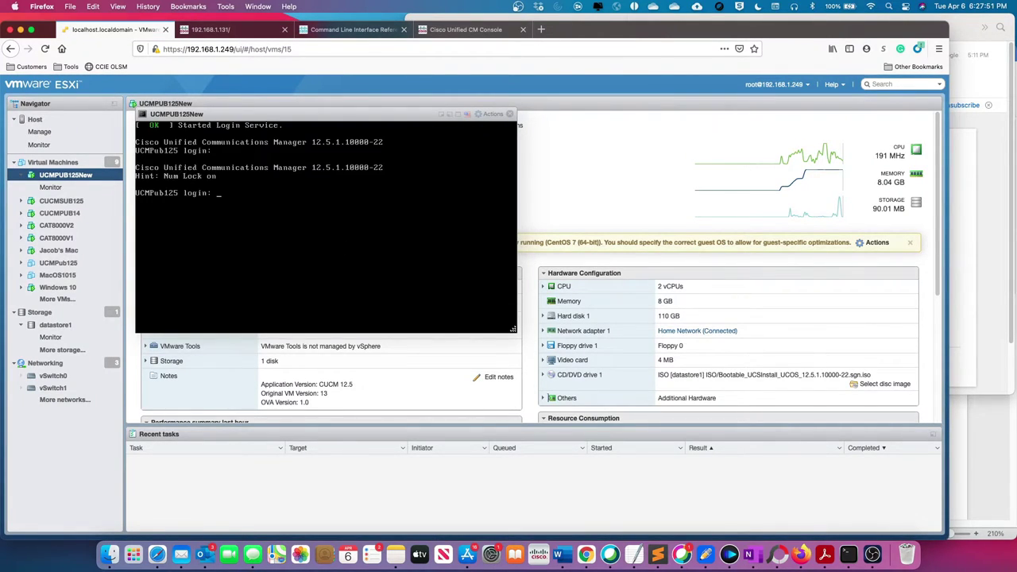
{"action": "type", "text": "admin"}
{"action": "key", "text": "Return"}
{"action": "key", "text": "Return"}
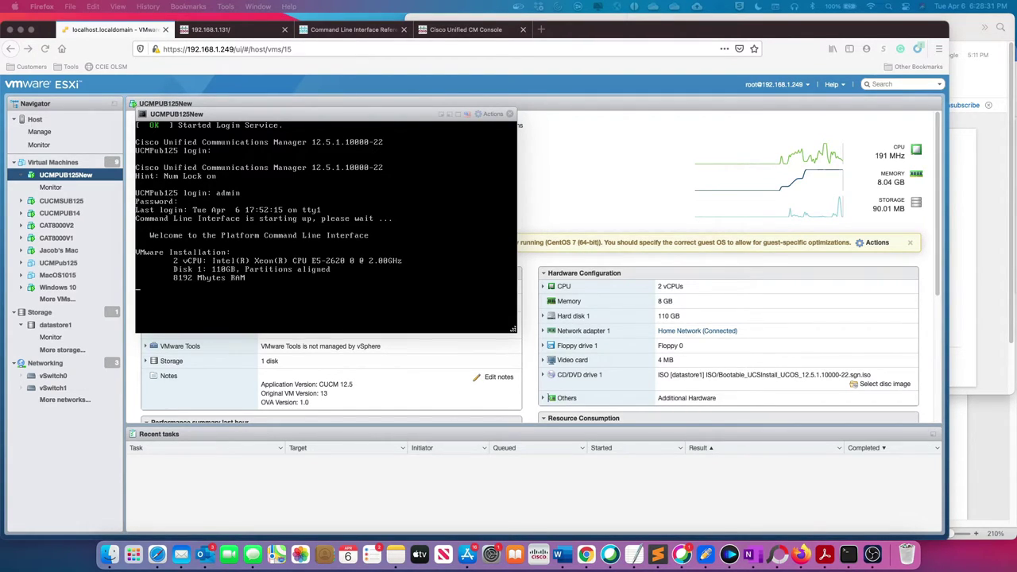
Step: Run show network cluster and take a screen capture of the output
{"action": "left_click", "coordinate": [316, 284]}
{"action": "type", "text": "sho"}
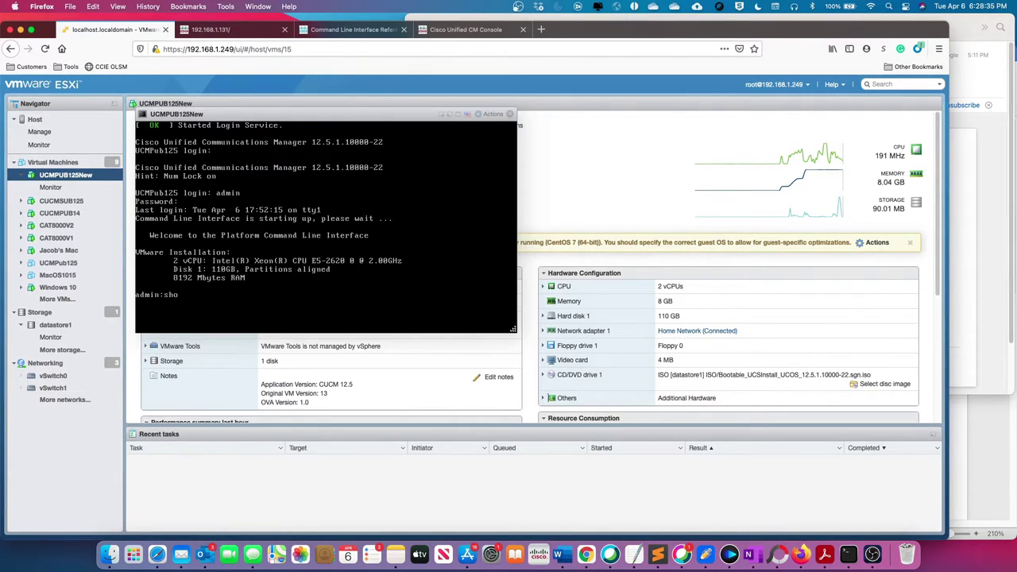
{"action": "type", "text": "w network cluster"}
{"action": "key", "text": "Return"}
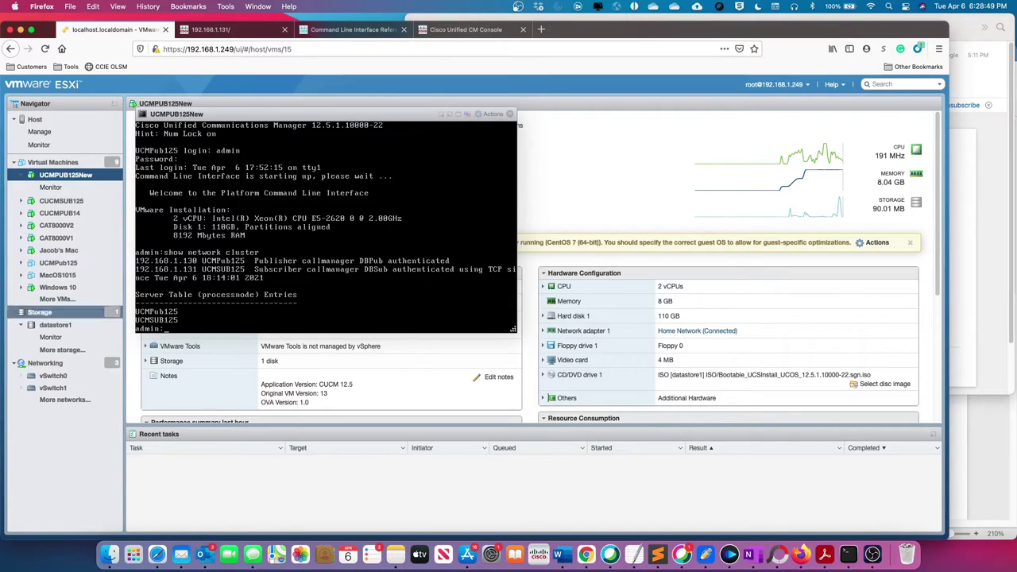
{"action": "key", "text": "super+shift+4"}
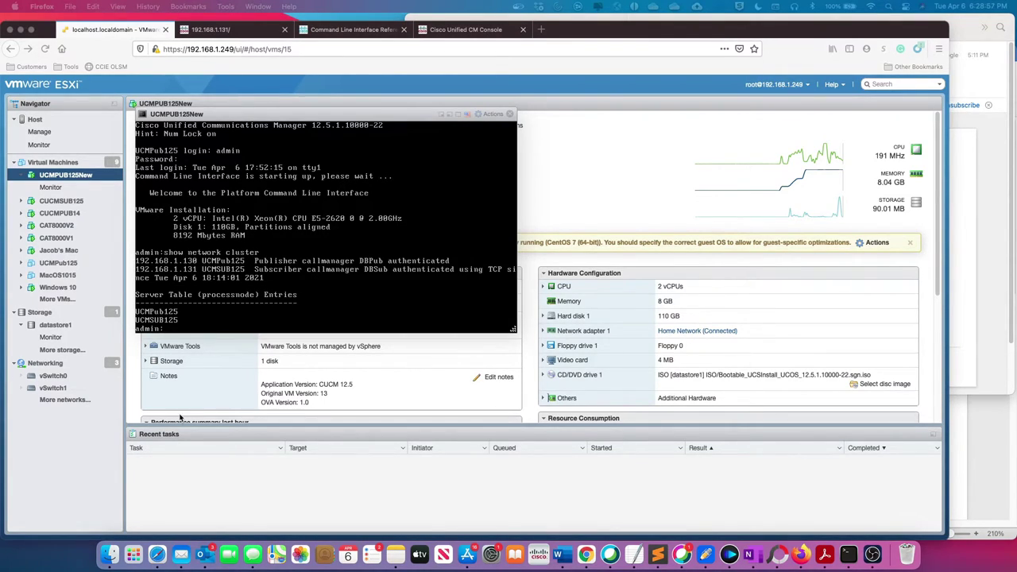
{"action": "key", "text": "Escape"}
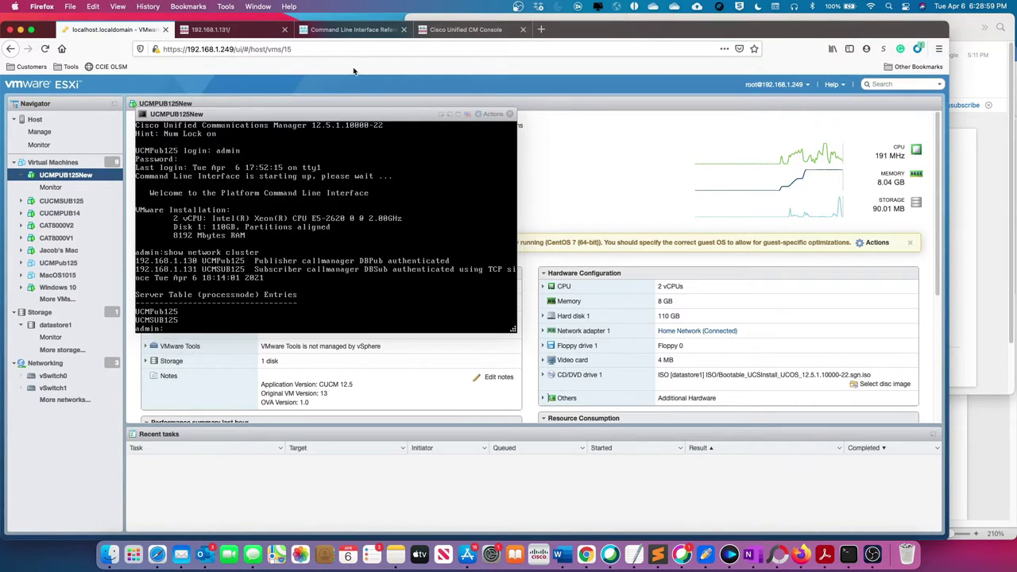
Step: Go to Disaster Recovery System via Navigation and log in as admin, declining the browser's save prompt
{"action": "left_click", "coordinate": [481, 27]}
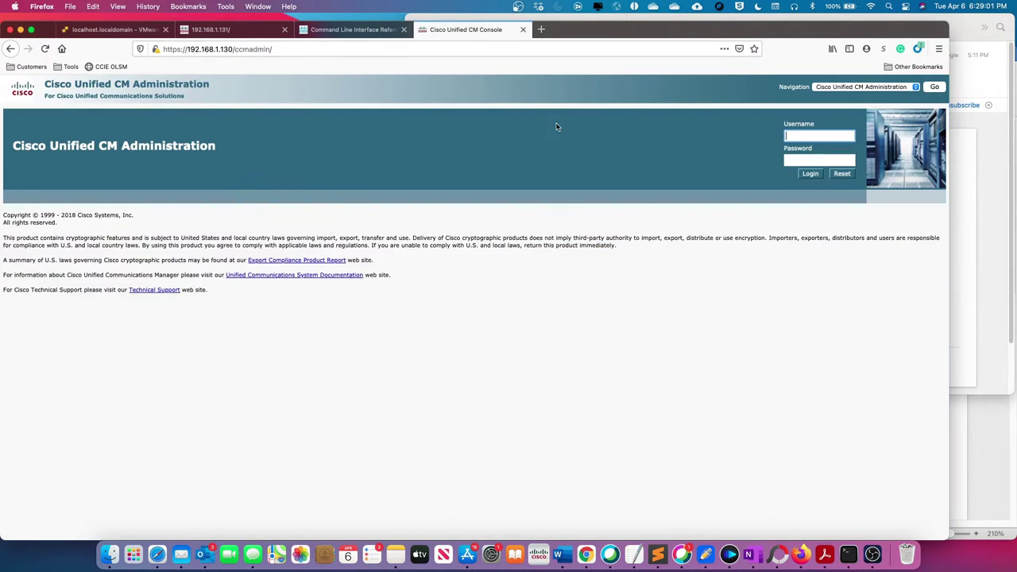
{"action": "left_click", "coordinate": [847, 89]}
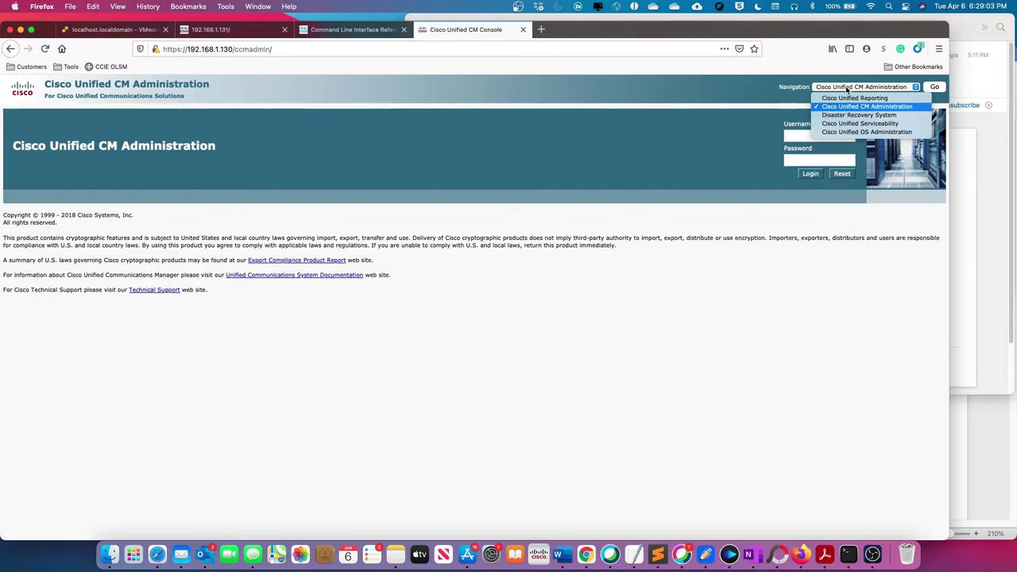
{"action": "left_click", "coordinate": [851, 115]}
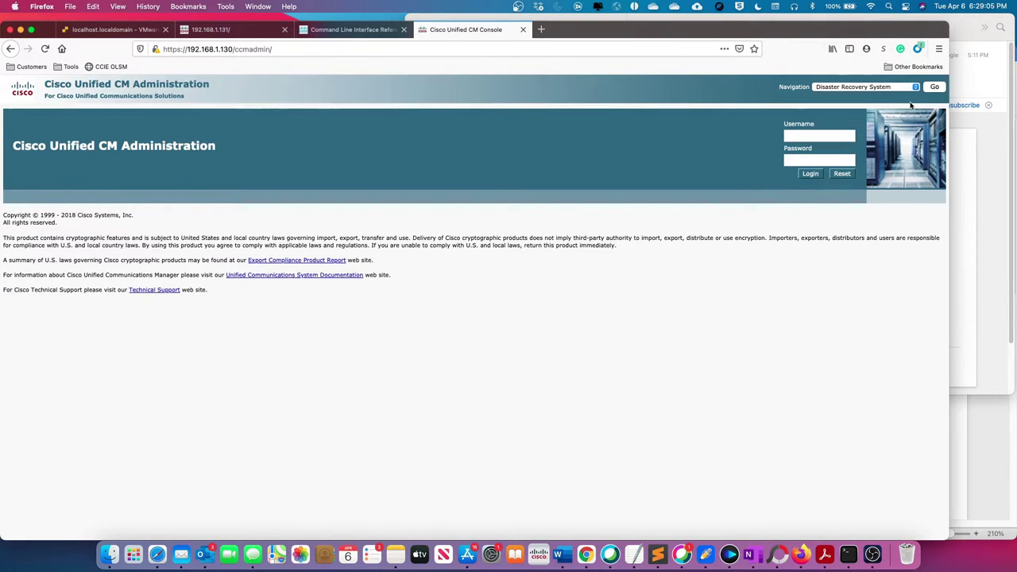
{"action": "left_click", "coordinate": [935, 88]}
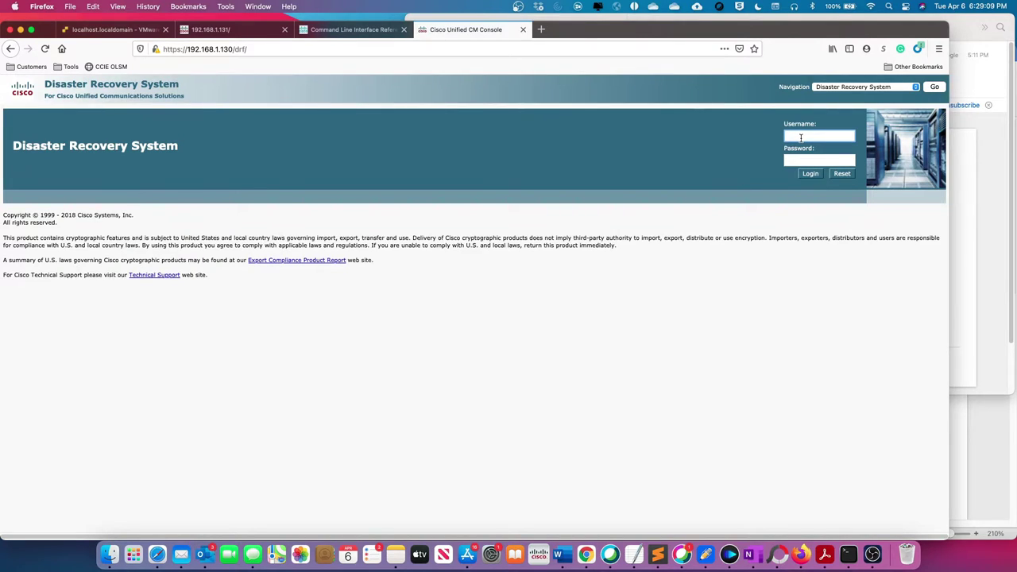
{"action": "type", "text": "admin"}
{"action": "key", "text": "Tab"}
{"action": "type", "text": "*"}
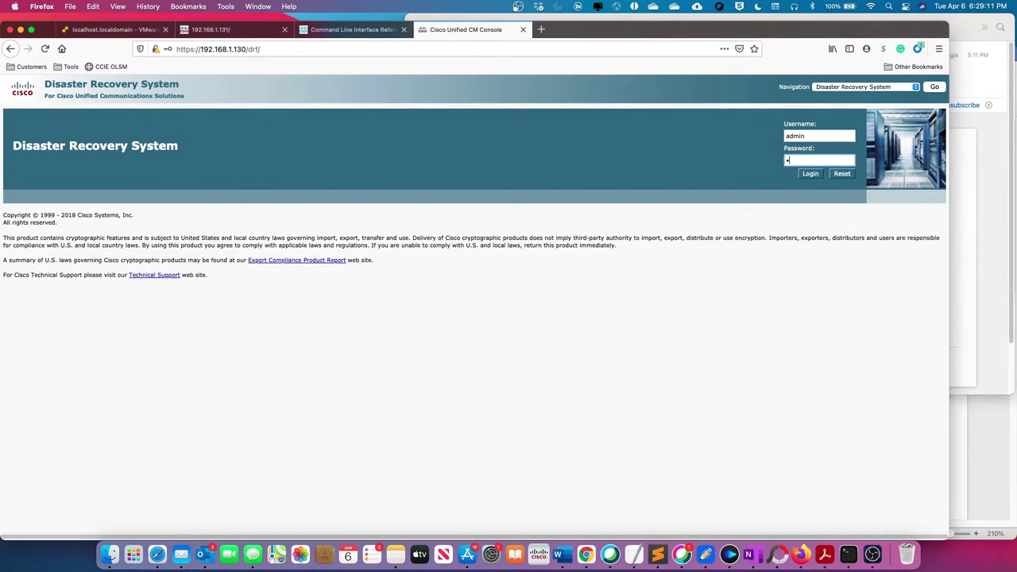
{"action": "type", "text": "*******"}
{"action": "key", "text": "Return"}
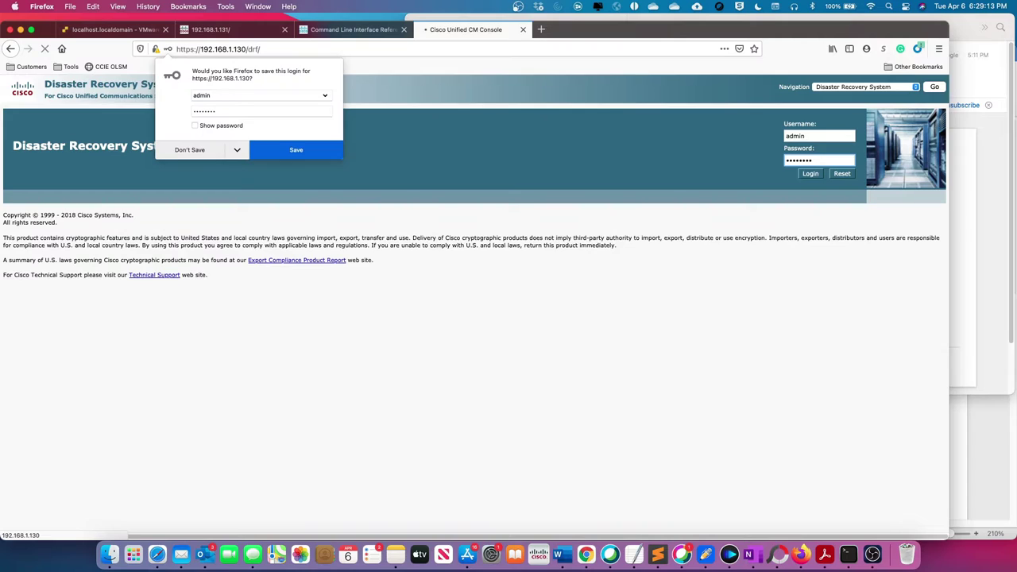
{"action": "left_click", "coordinate": [179, 150]}
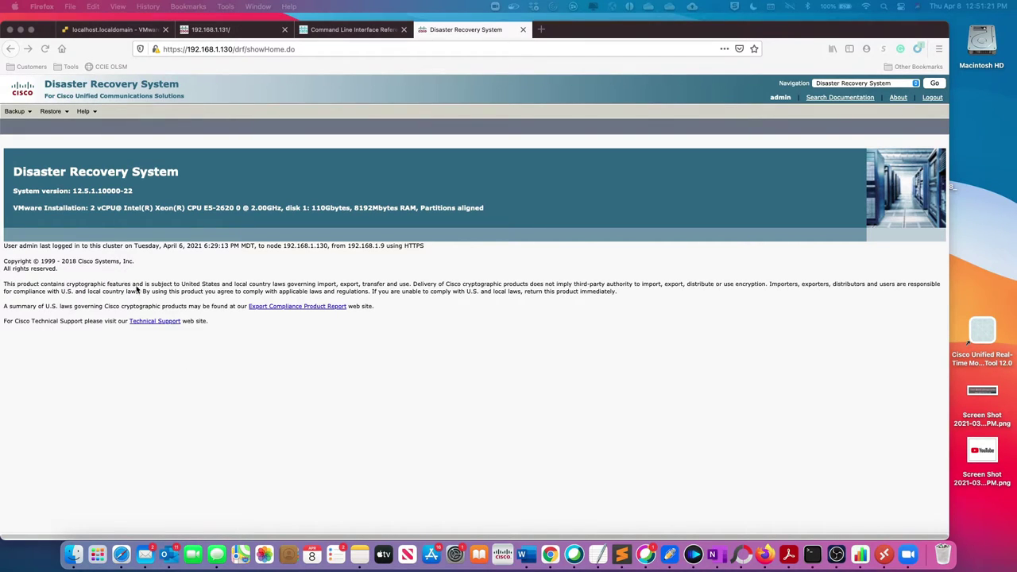
Step: Open Backup > Backup Device to view the empty backup device list
{"action": "left_click", "coordinate": [22, 114]}
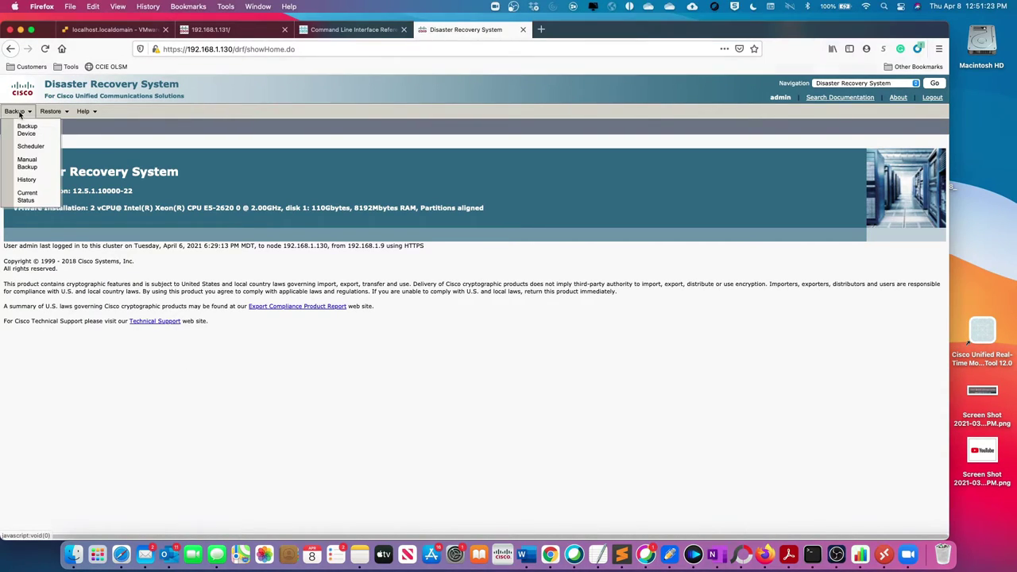
{"action": "left_click", "coordinate": [26, 132]}
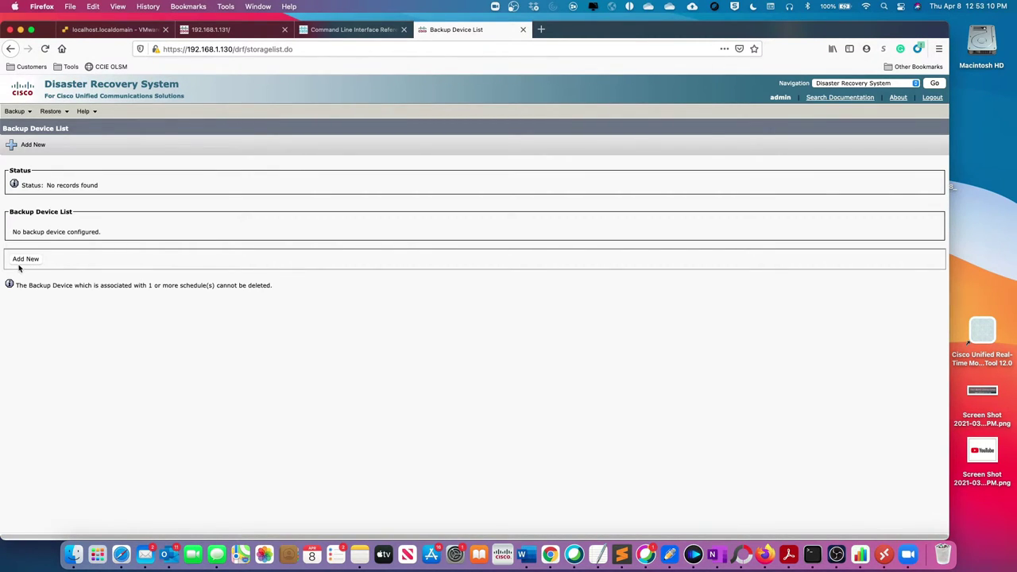
Step: Add a backup device named Mac with host 192.168.1.9, copied from the terminal
{"action": "left_click", "coordinate": [33, 261]}
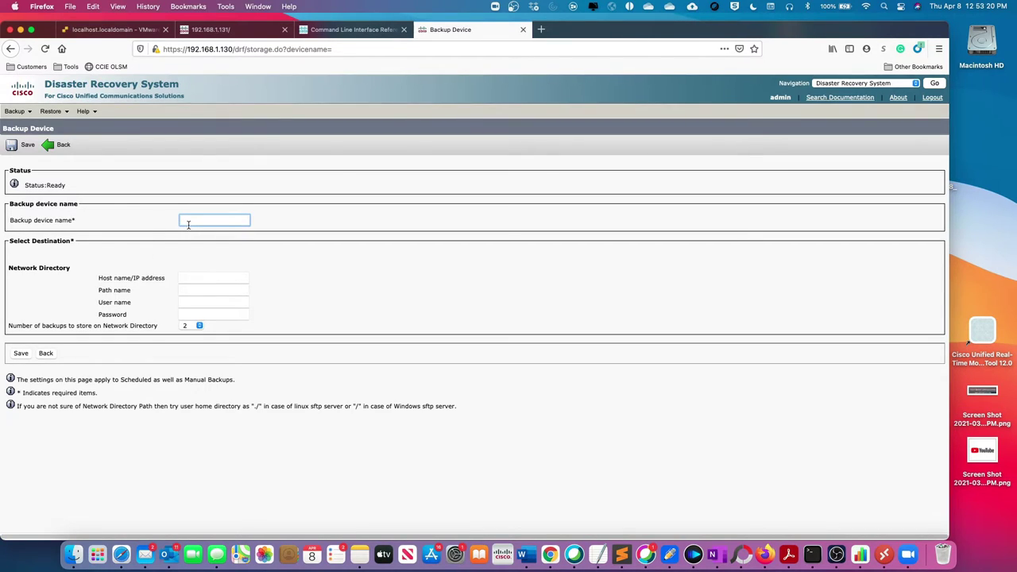
{"action": "type", "text": "Mac"}
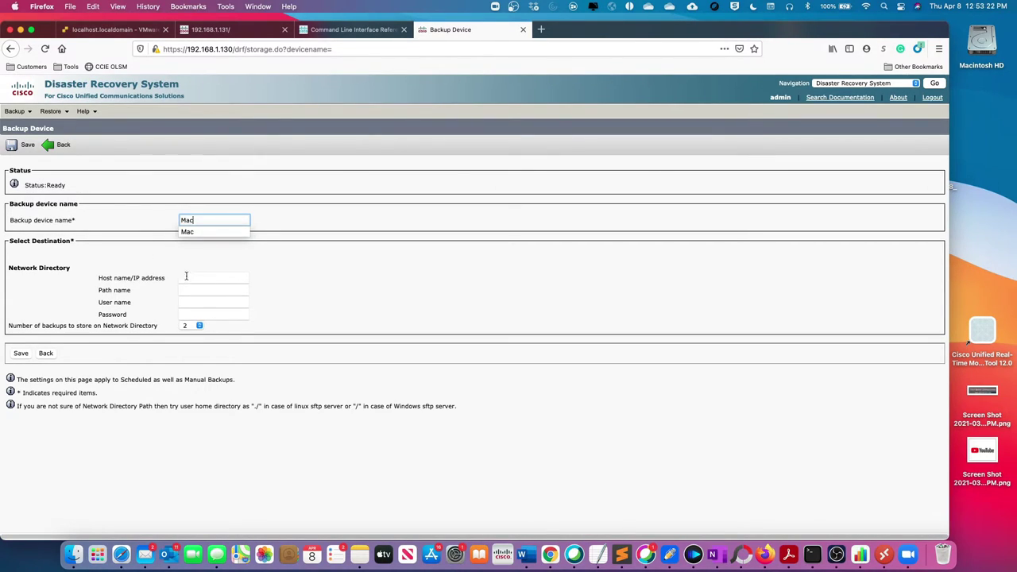
{"action": "left_click", "coordinate": [189, 278]}
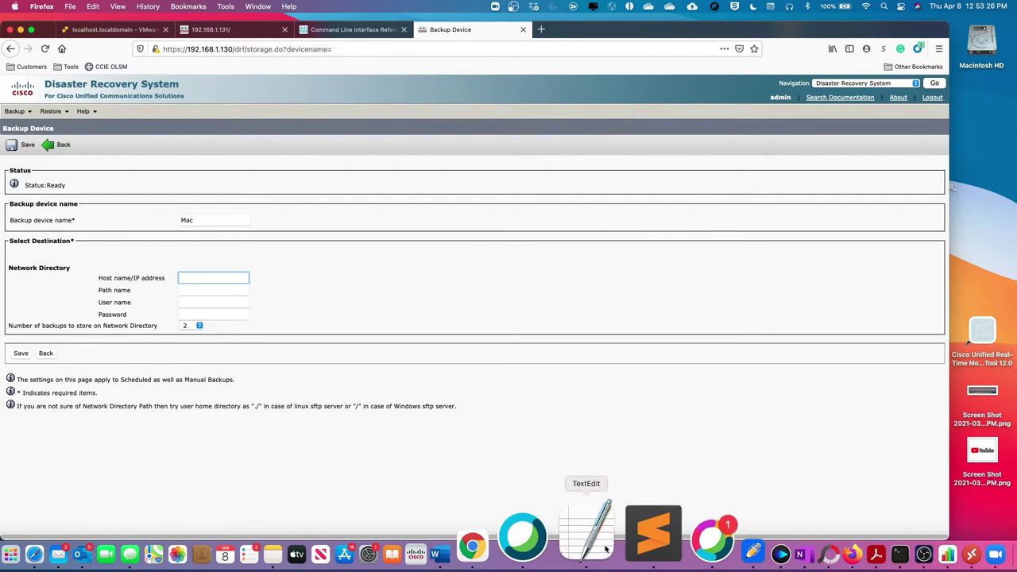
{"action": "left_click", "coordinate": [812, 549]}
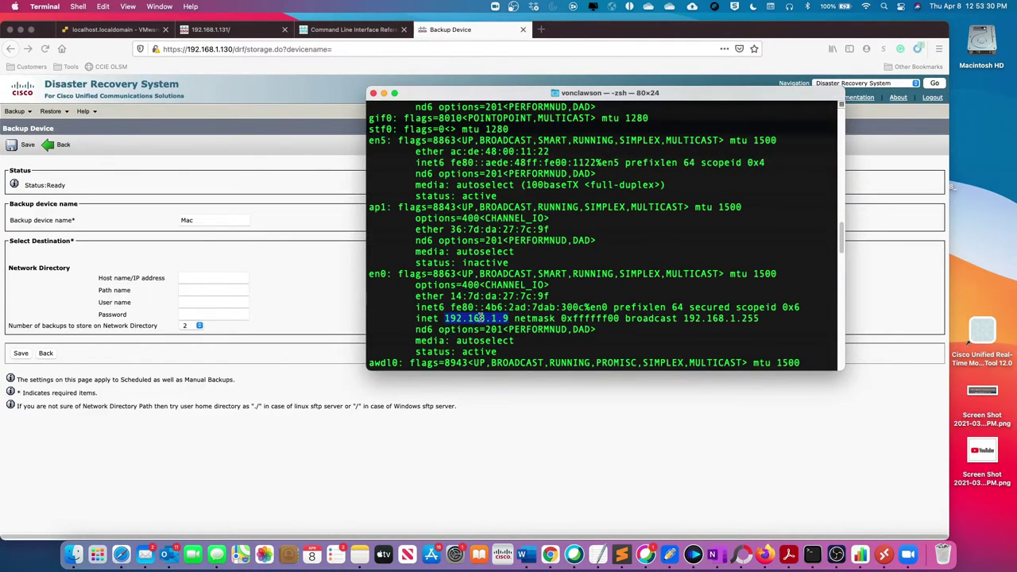
{"action": "right_click", "coordinate": [481, 319]}
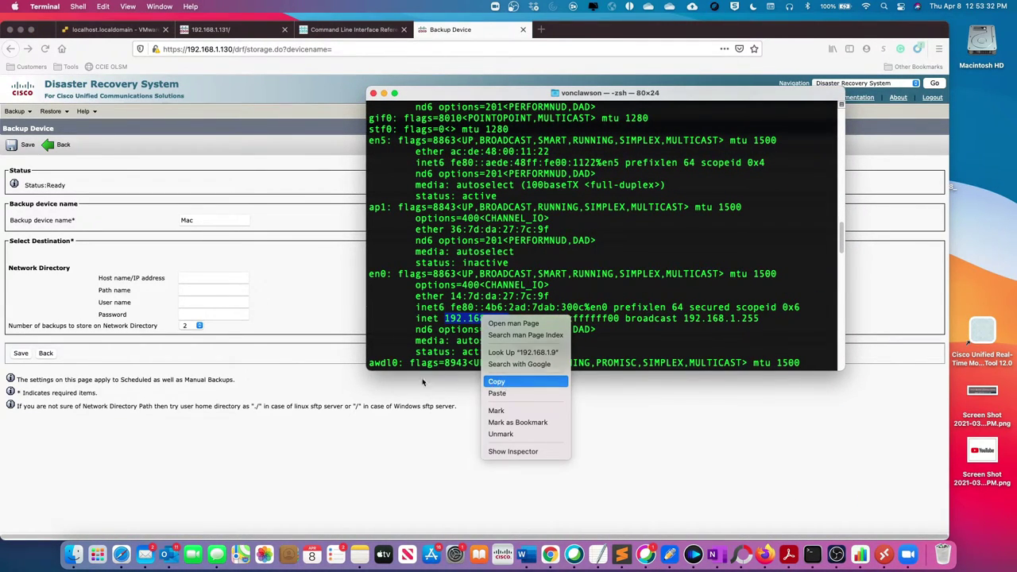
{"action": "left_click", "coordinate": [497, 381]}
{"action": "left_click", "coordinate": [196, 278]}
{"action": "right_click", "coordinate": [180, 271]}
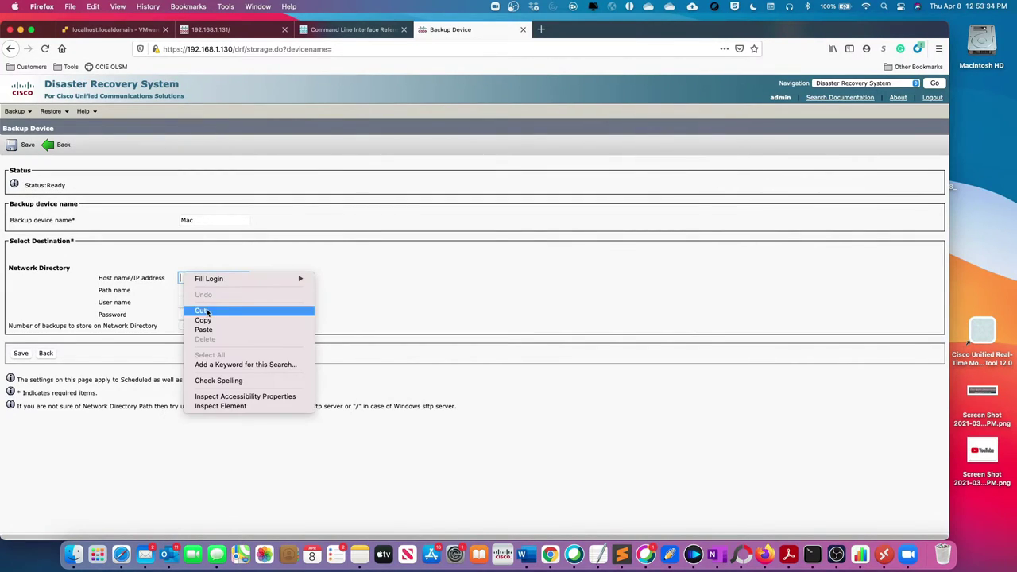
{"action": "left_click", "coordinate": [201, 330]}
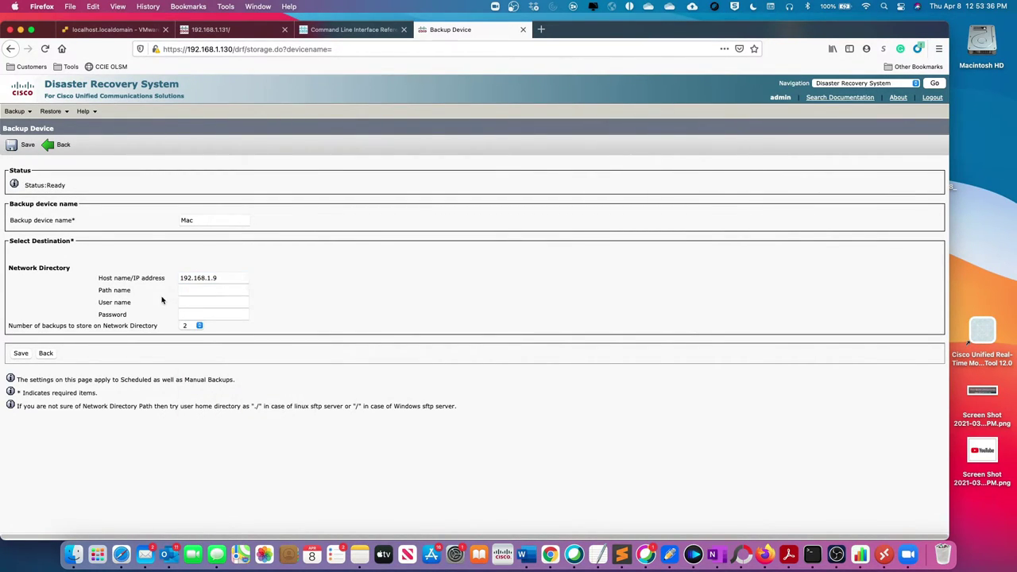
Step: Set the path to the Downloads folder, choose the user name, enter the password and save the device
{"action": "left_click", "coordinate": [187, 290]}
{"action": "type", "text": "/"}
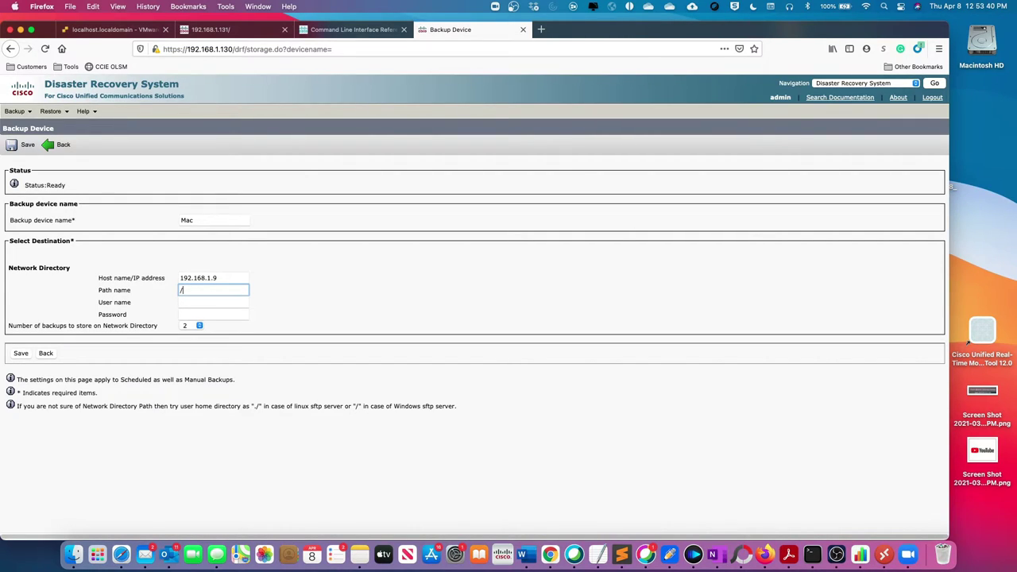
{"action": "type", "text": "U"}
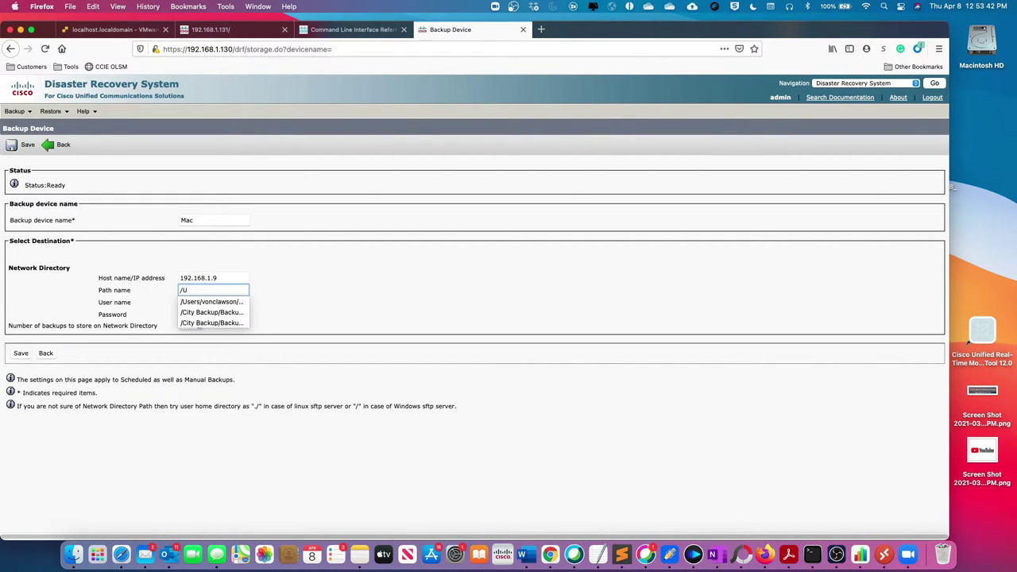
{"action": "left_click", "coordinate": [200, 302]}
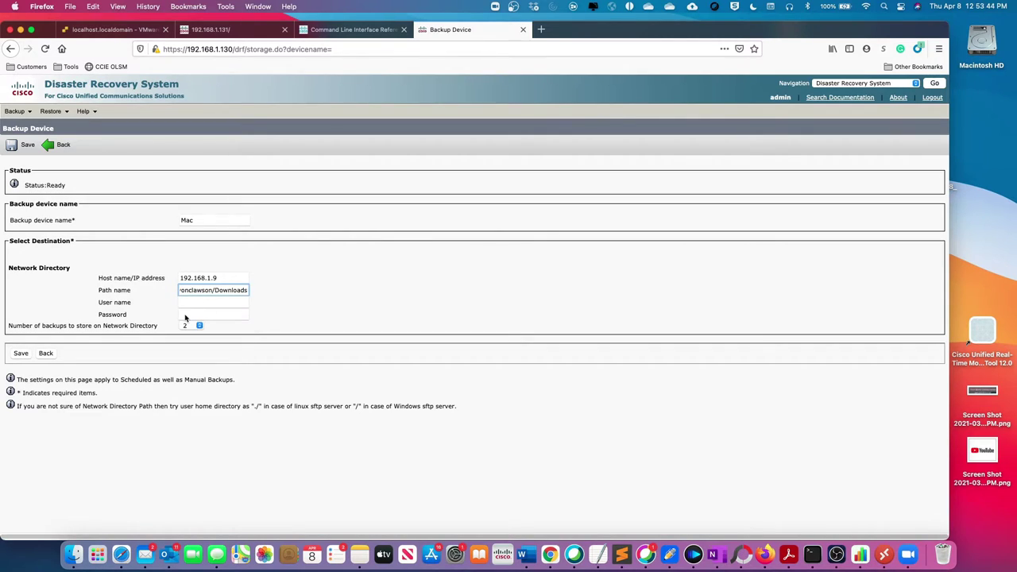
{"action": "left_click", "coordinate": [189, 302]}
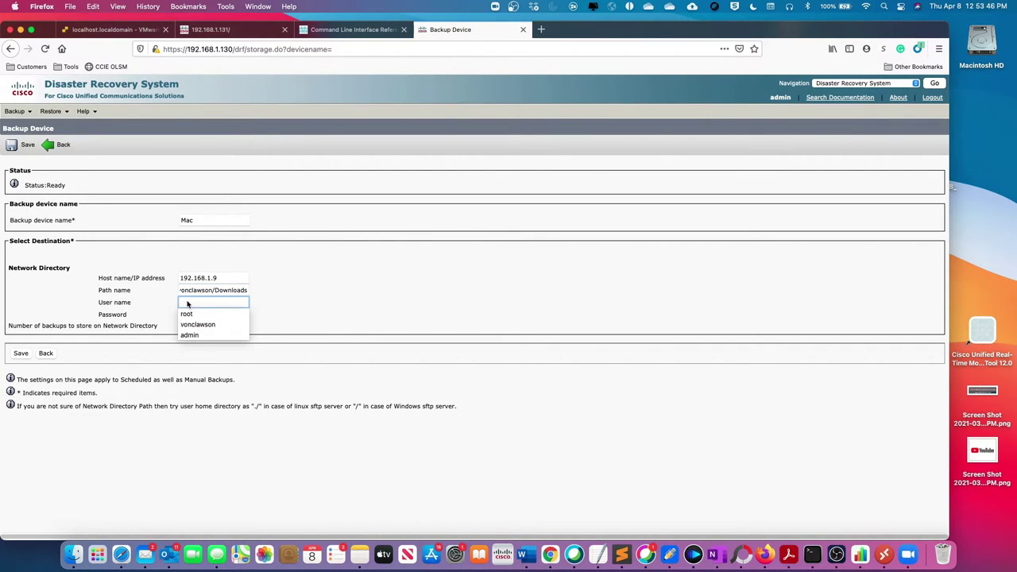
{"action": "left_click", "coordinate": [195, 326]}
{"action": "left_click", "coordinate": [189, 315]}
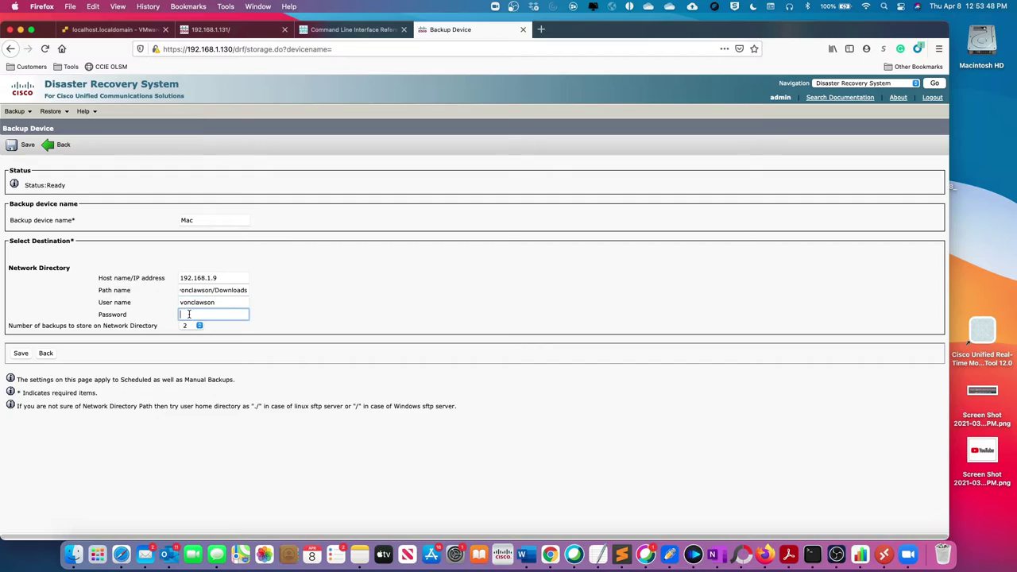
{"action": "type", "text": "••••••"}
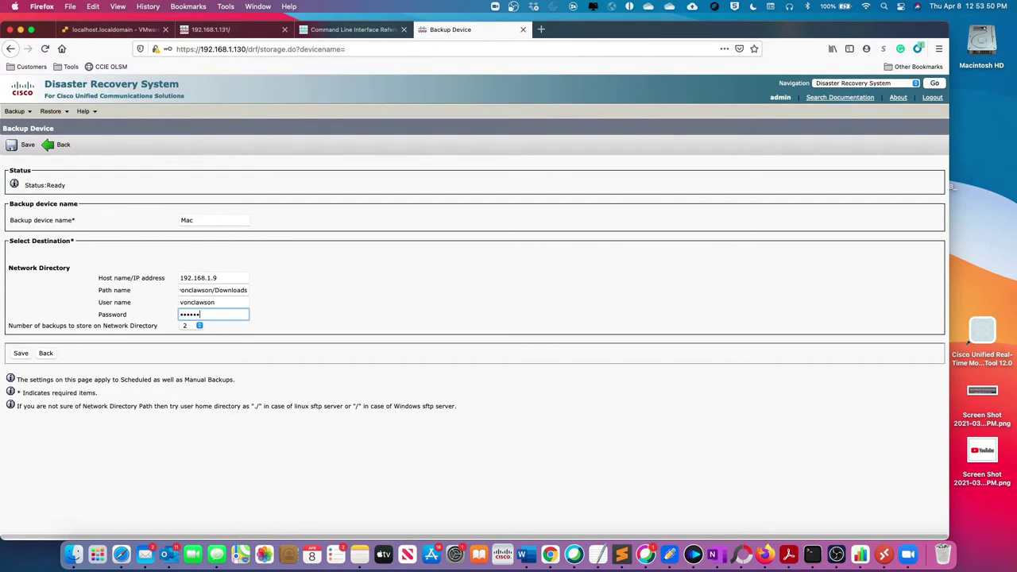
{"action": "left_click", "coordinate": [21, 353]}
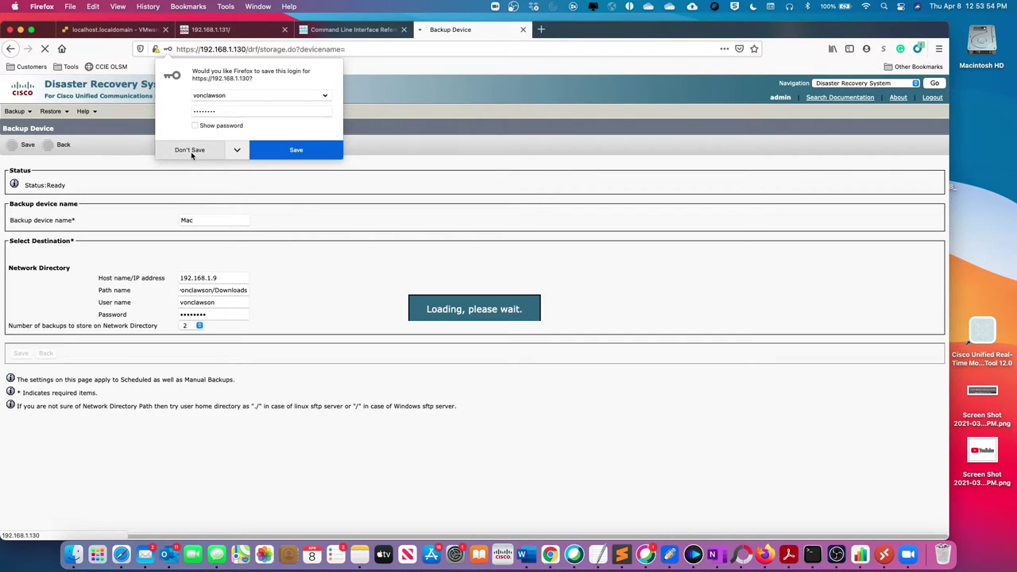
{"action": "left_click", "coordinate": [192, 151]}
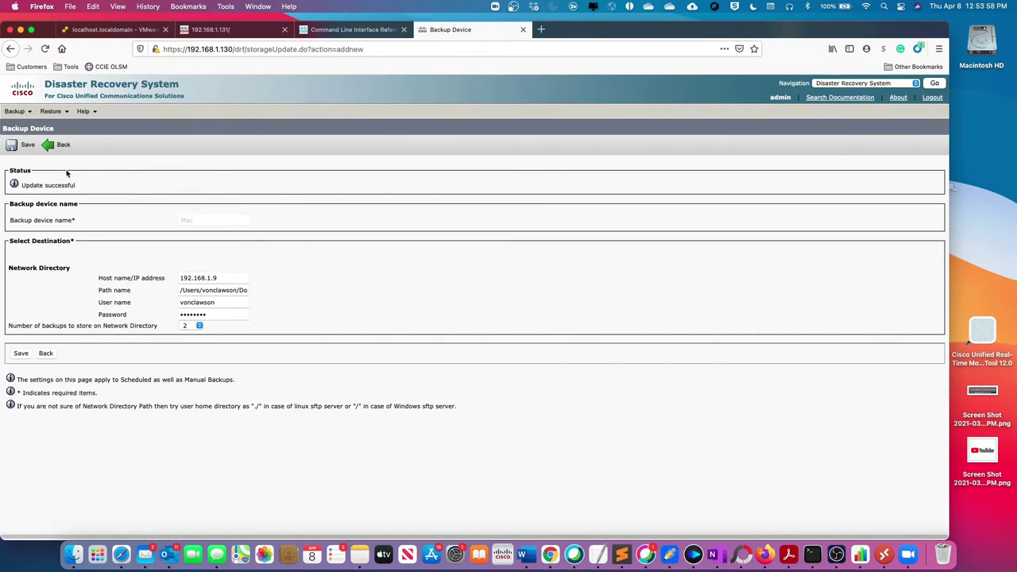
Step: Run a manual backup of CDR_CAR and UCM to the Mac device, acknowledging the encryption notice
{"action": "mouse_move", "coordinate": [16, 111]}
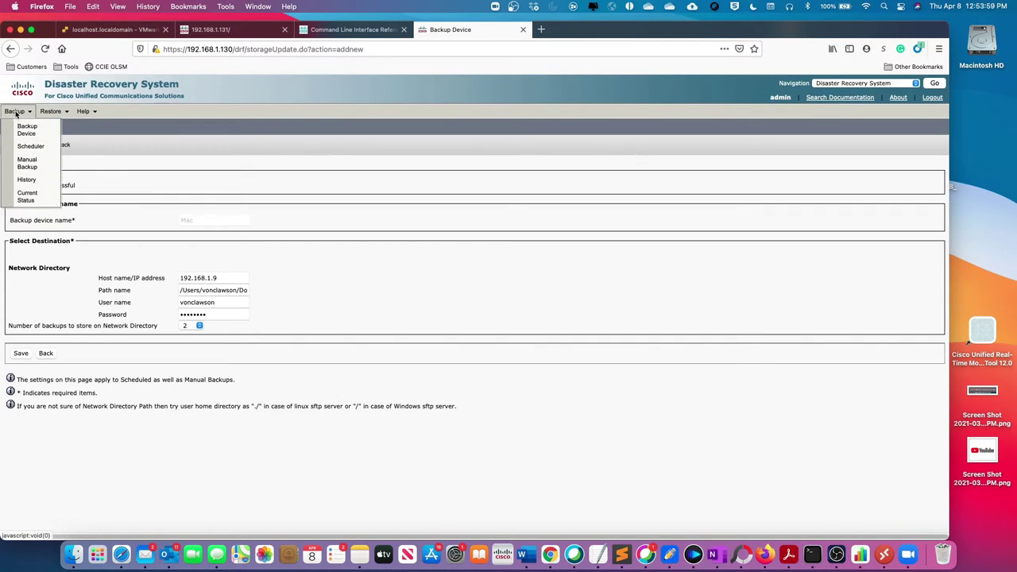
{"action": "left_click", "coordinate": [27, 163]}
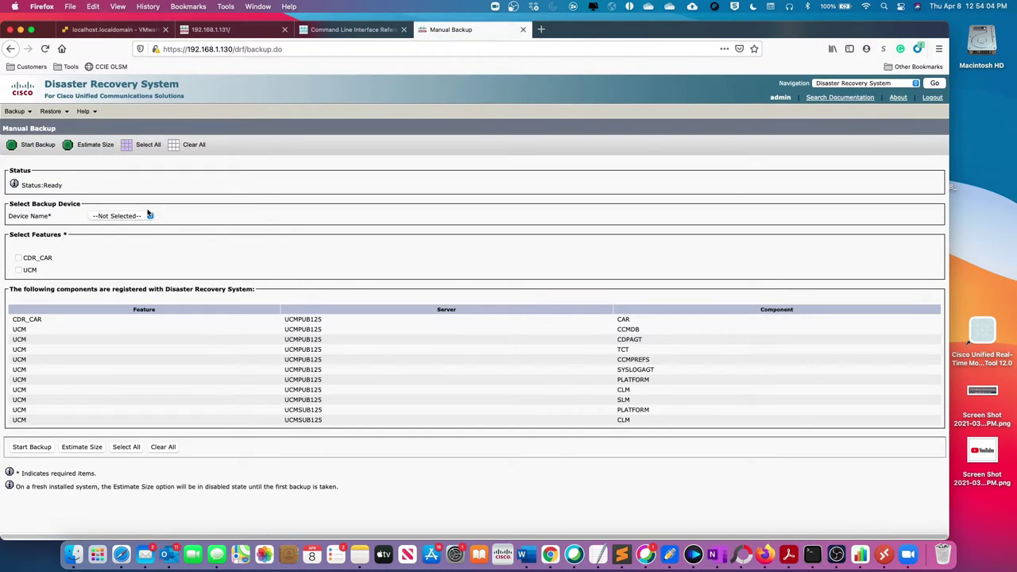
{"action": "left_click", "coordinate": [136, 220]}
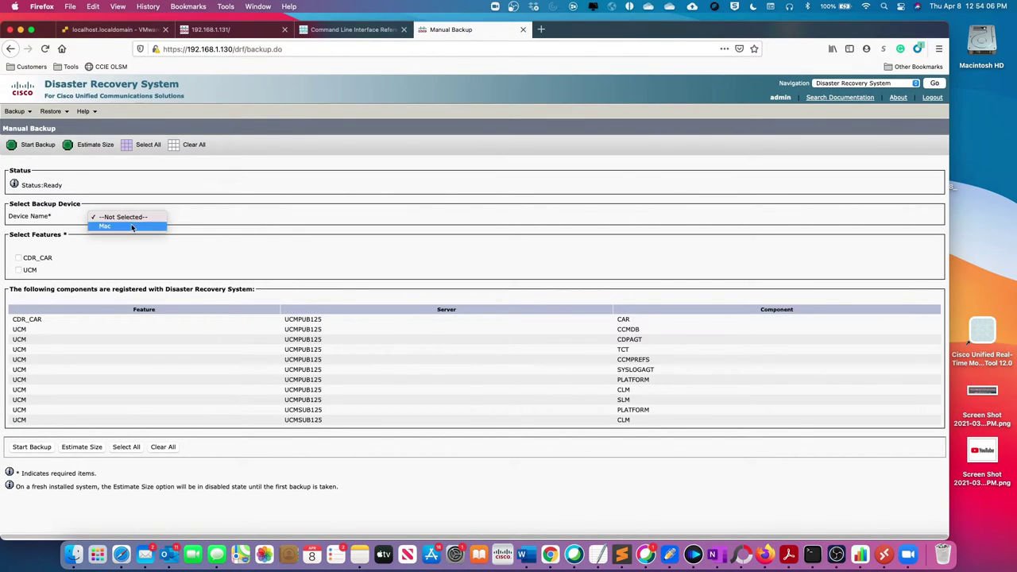
{"action": "left_click", "coordinate": [132, 228]}
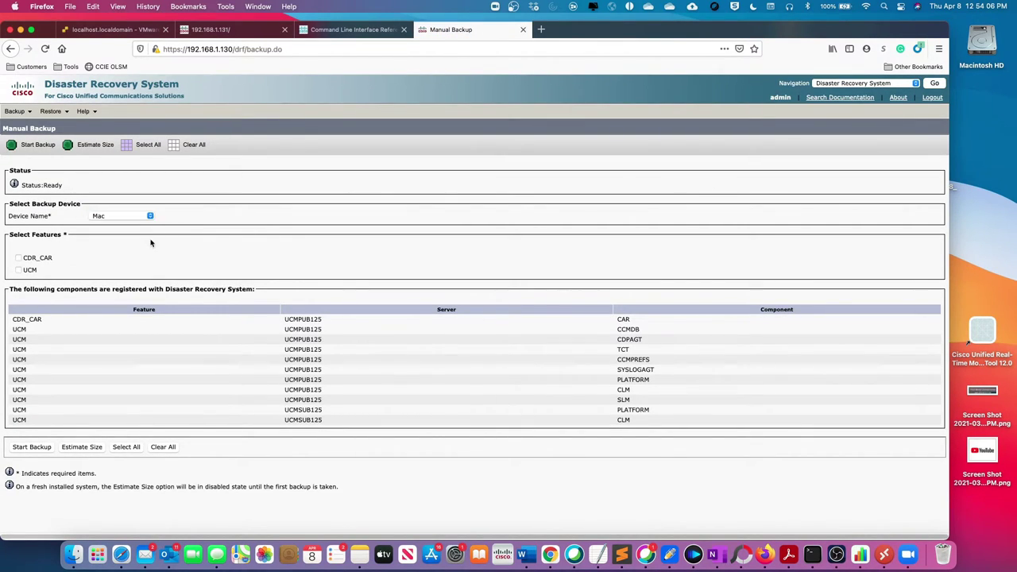
{"action": "left_click", "coordinate": [18, 257]}
{"action": "left_click", "coordinate": [18, 269]}
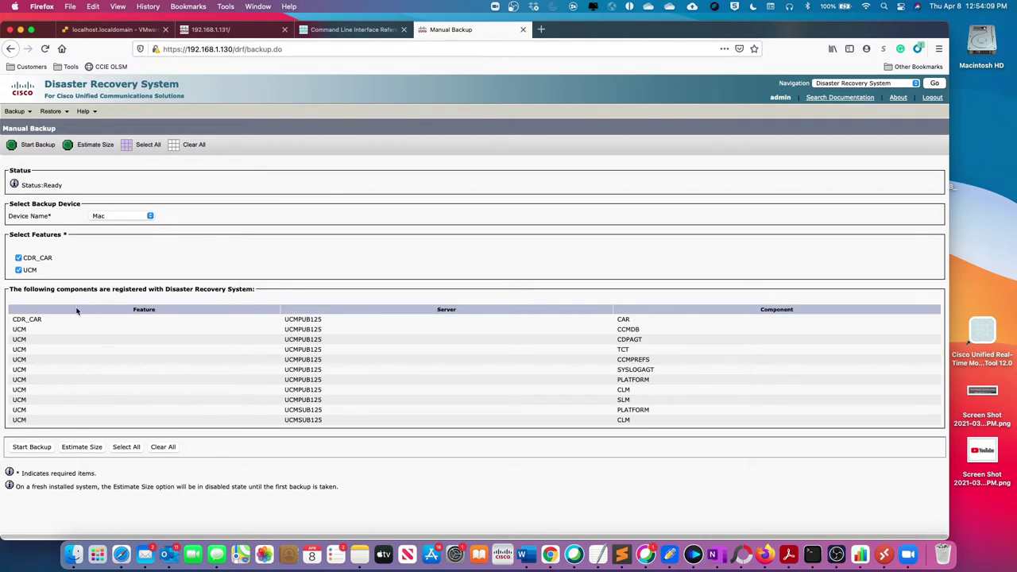
{"action": "left_click", "coordinate": [39, 448]}
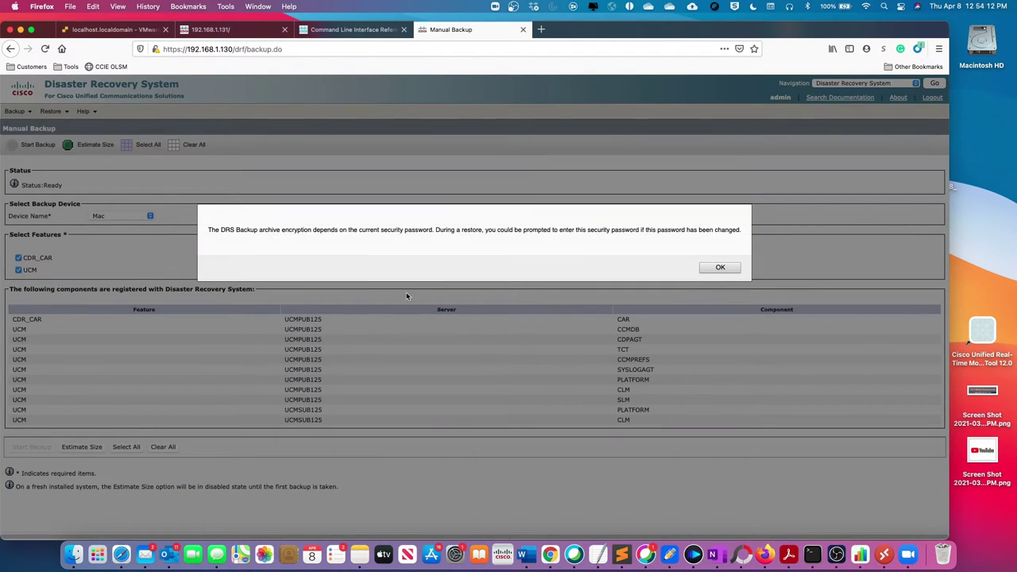
{"action": "left_click", "coordinate": [718, 269]}
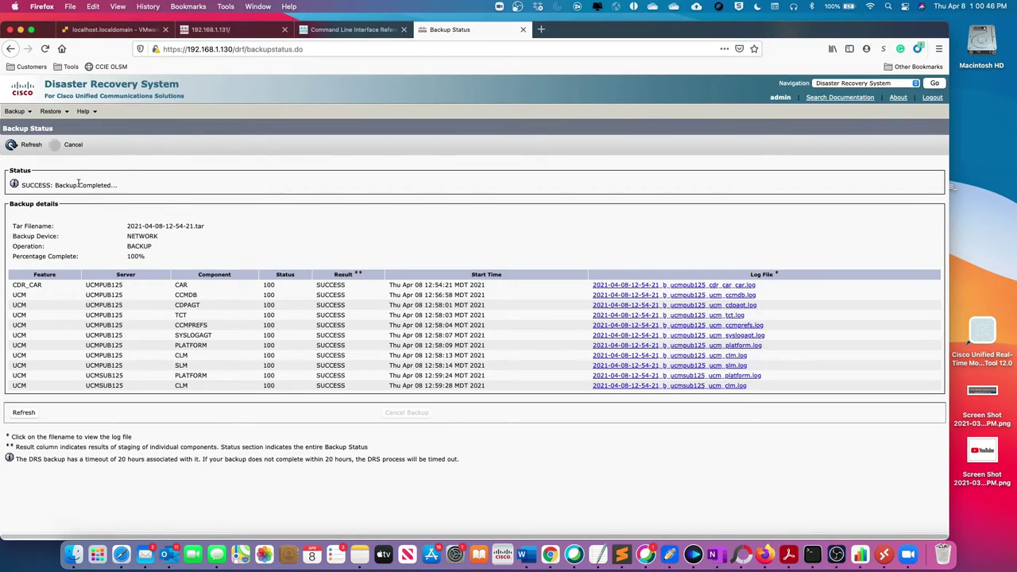
Step: Start the Restore Wizard with Mac as the restore source device
{"action": "left_click", "coordinate": [50, 111]}
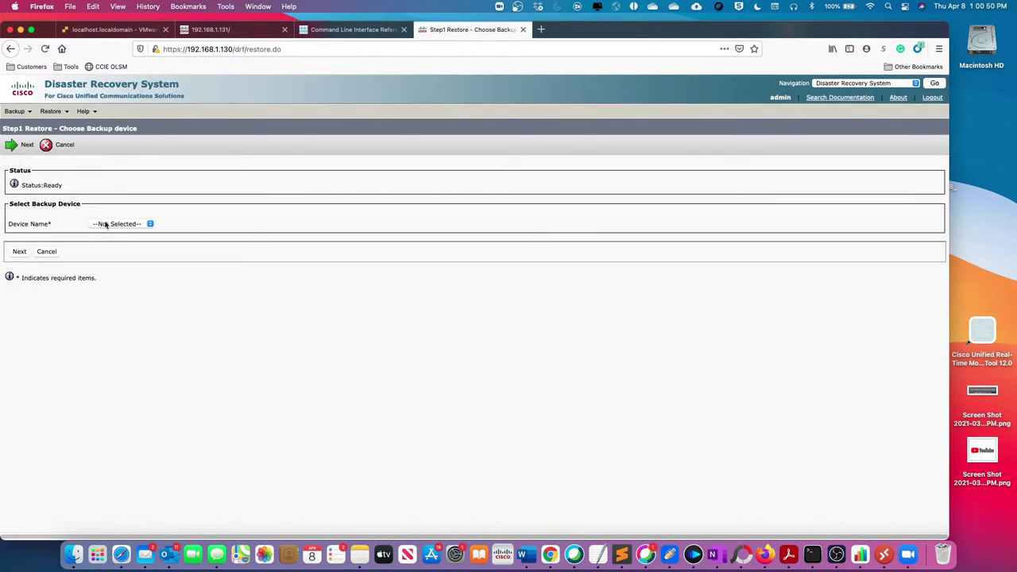
{"action": "left_click", "coordinate": [106, 225]}
{"action": "left_click", "coordinate": [111, 234]}
{"action": "left_click", "coordinate": [19, 253]}
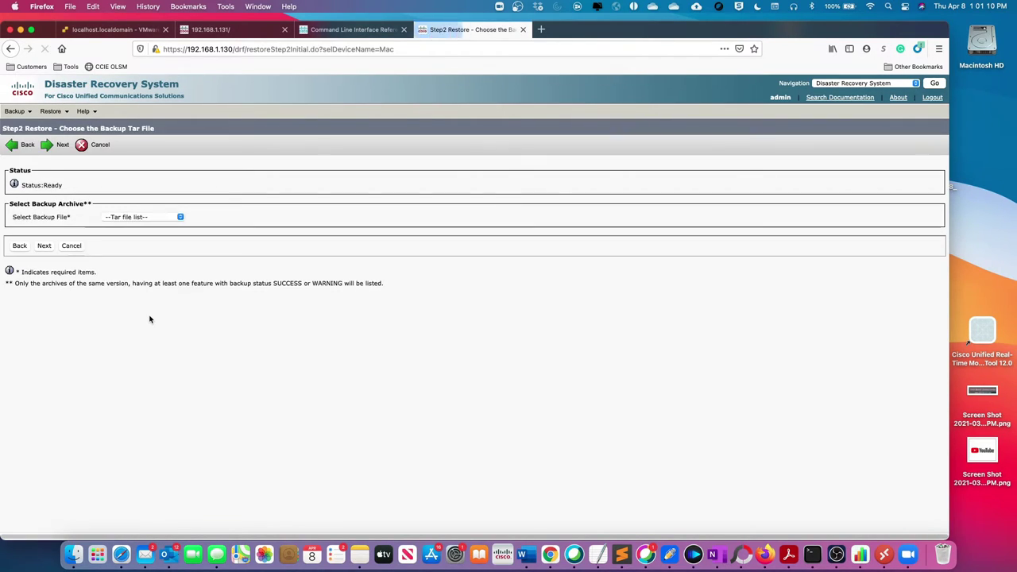
{"action": "left_click", "coordinate": [181, 218]}
{"action": "left_click", "coordinate": [182, 217]}
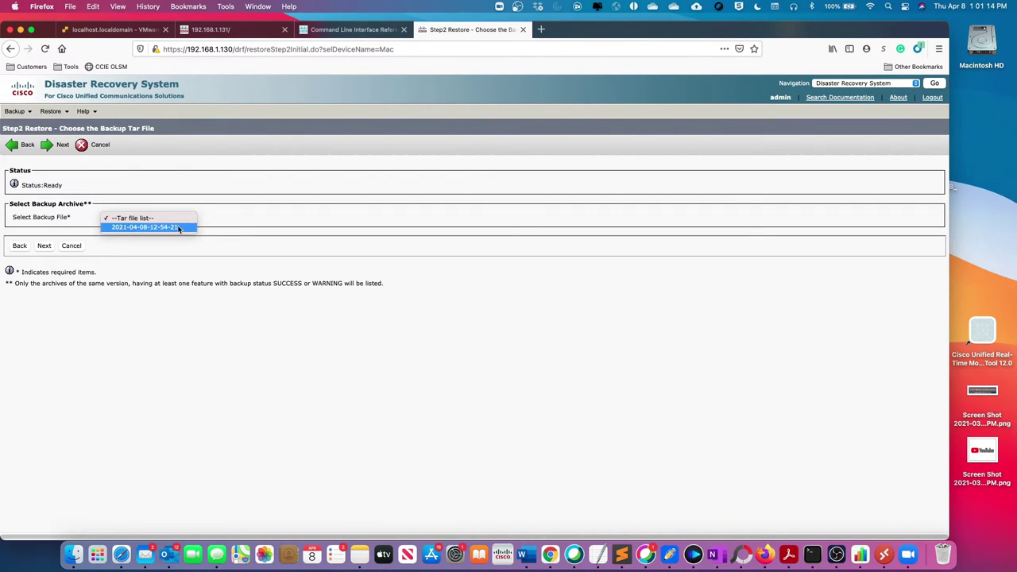
{"action": "left_click", "coordinate": [136, 228]}
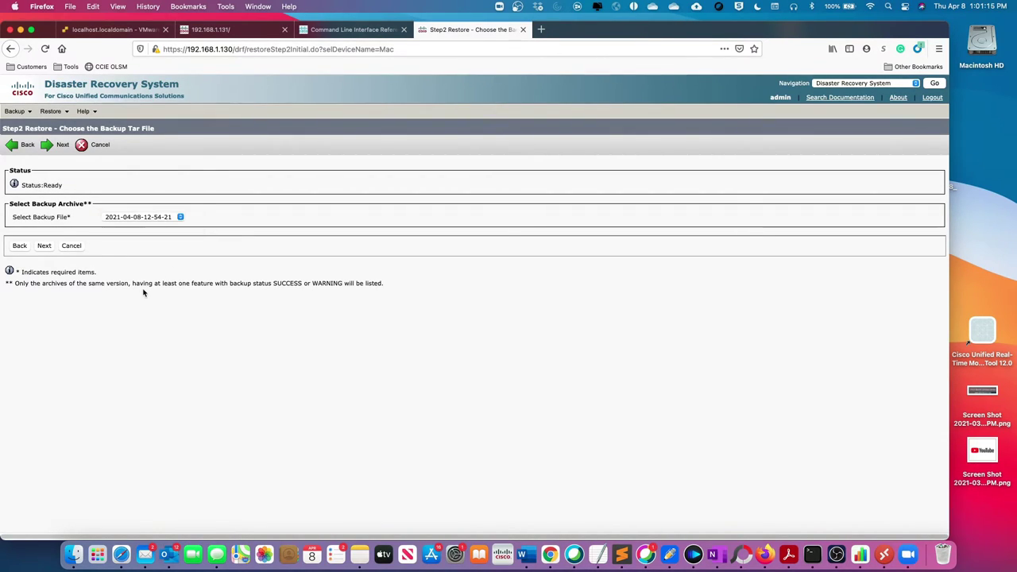
{"action": "left_click", "coordinate": [44, 246]}
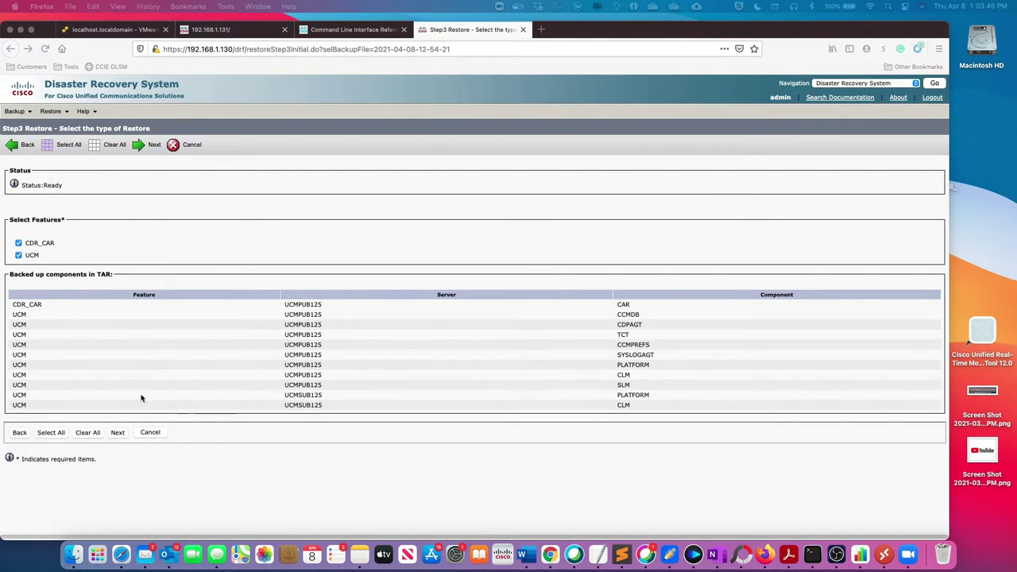
Step: Restore UCM onto UCMPUB125 with UCMSUB125 as the database source server
{"action": "left_click", "coordinate": [119, 435]}
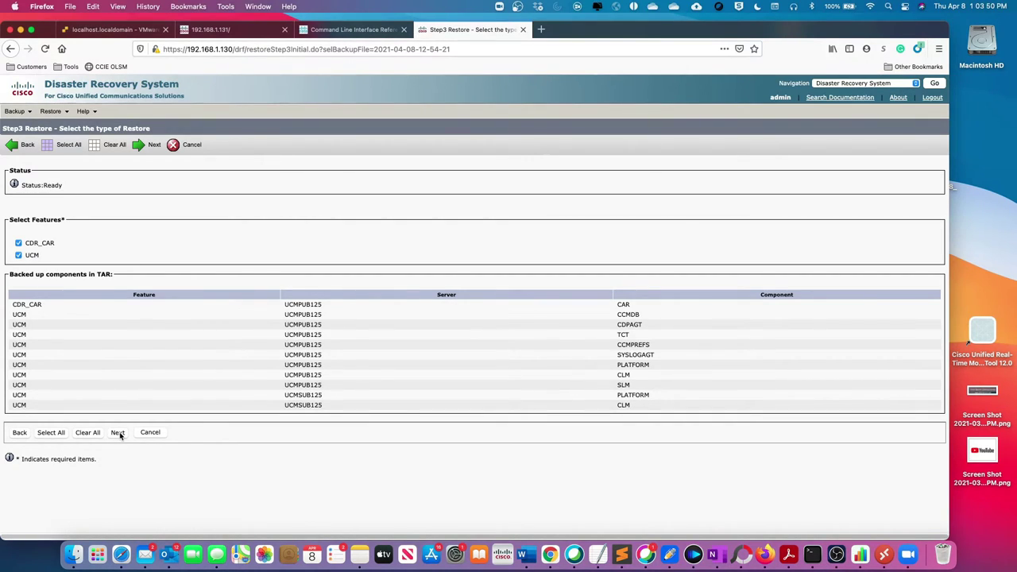
{"action": "left_click", "coordinate": [119, 435]}
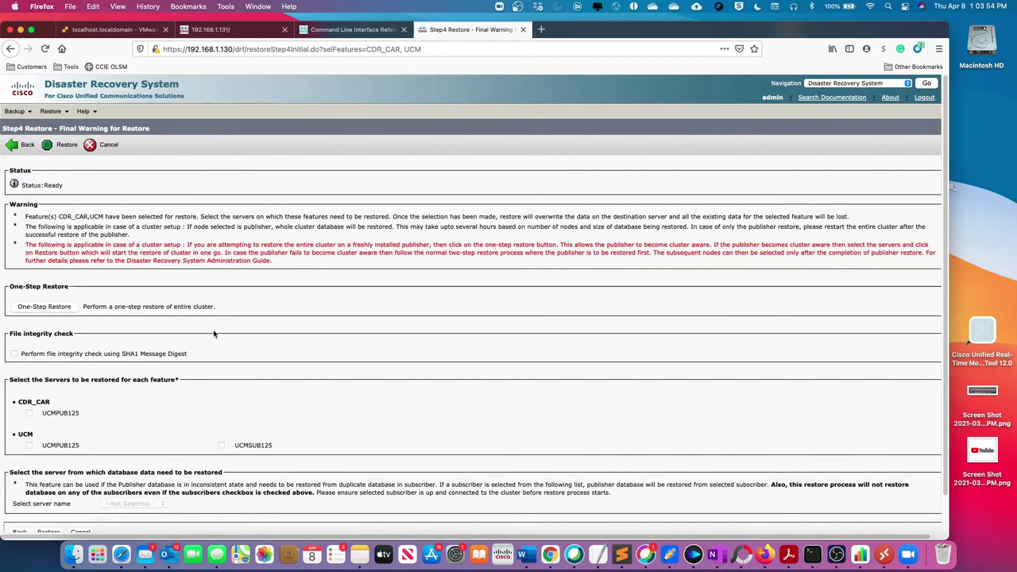
{"action": "scroll", "coordinate": [213, 334], "scroll_direction": "down", "scroll_amount": 2}
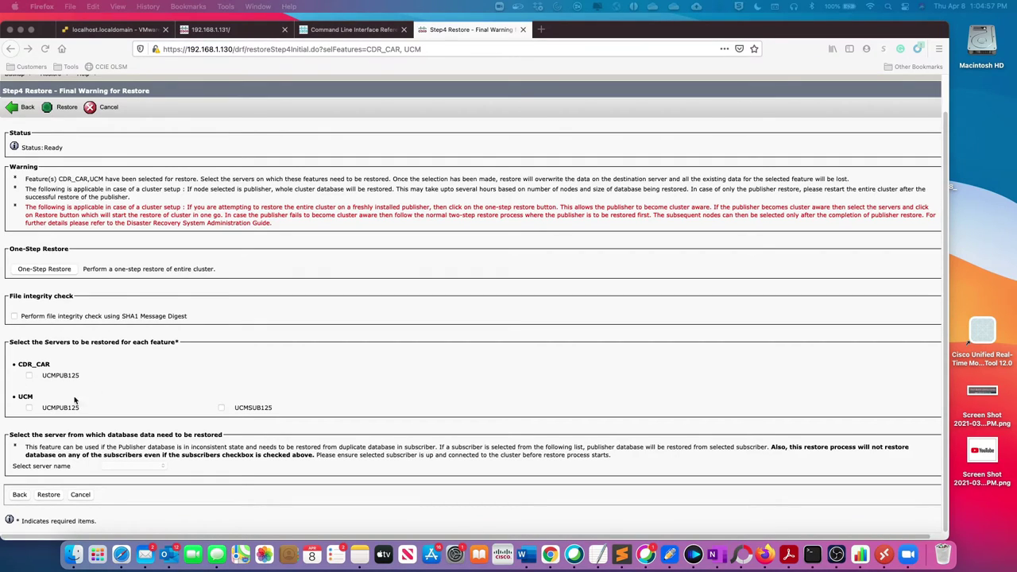
{"action": "left_click", "coordinate": [29, 410]}
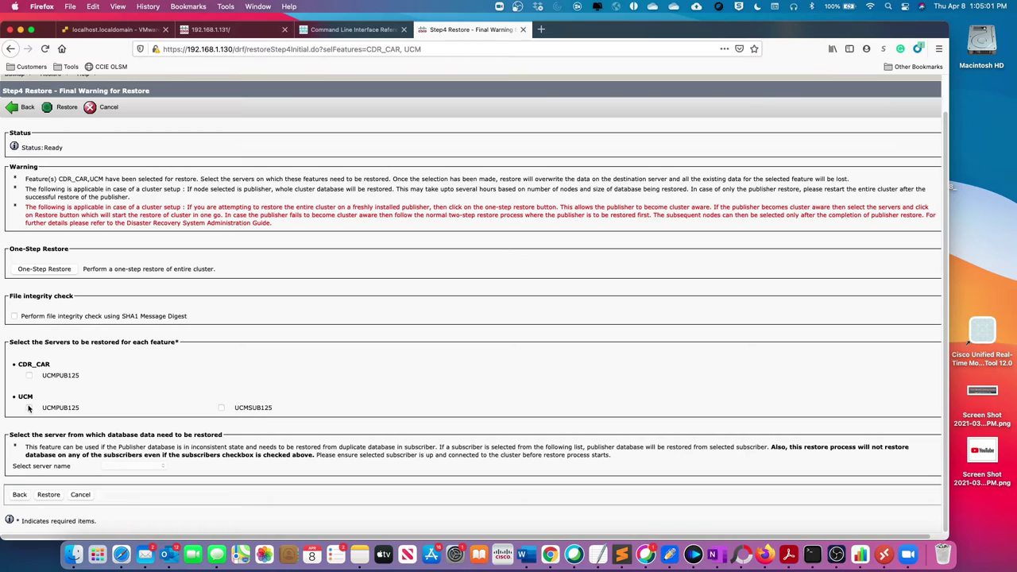
{"action": "left_click", "coordinate": [29, 408]}
{"action": "left_click", "coordinate": [163, 467]}
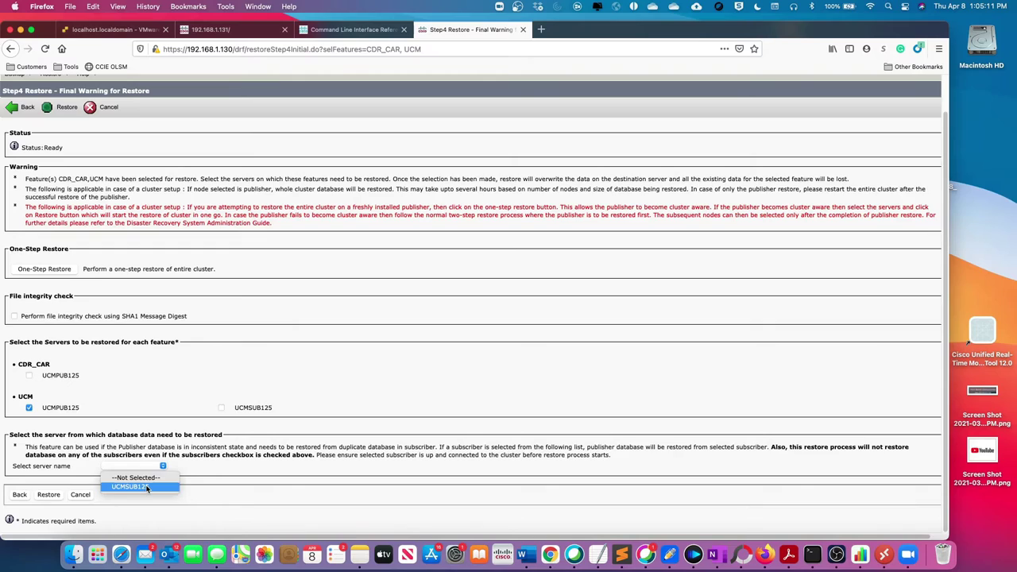
{"action": "left_click", "coordinate": [147, 487]}
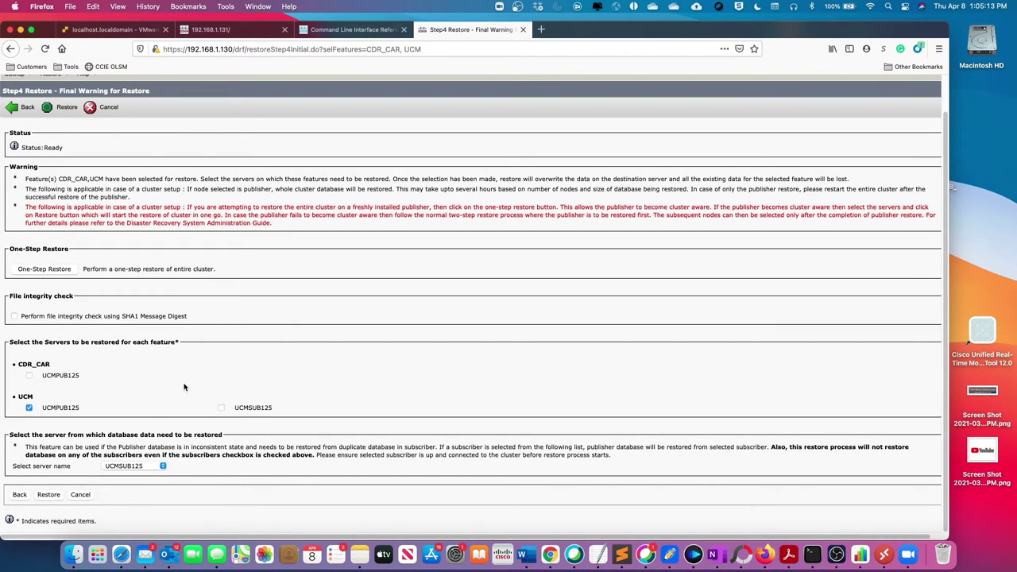
{"action": "left_click", "coordinate": [49, 495]}
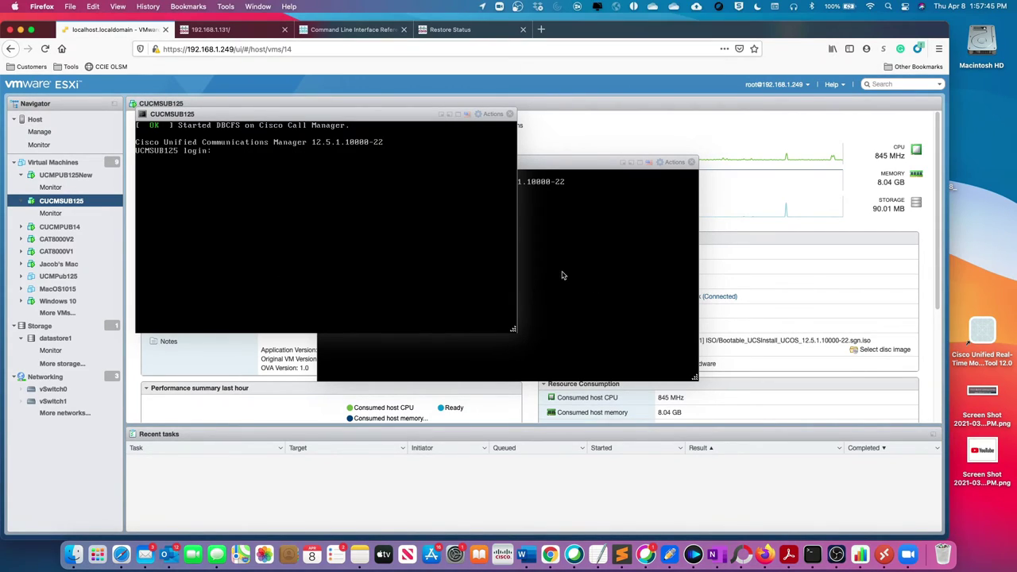
Step: Log into the UCMPUB125New console as admin and enter 'utils dbreplication runtimestate'
{"action": "left_click", "coordinate": [573, 275]}
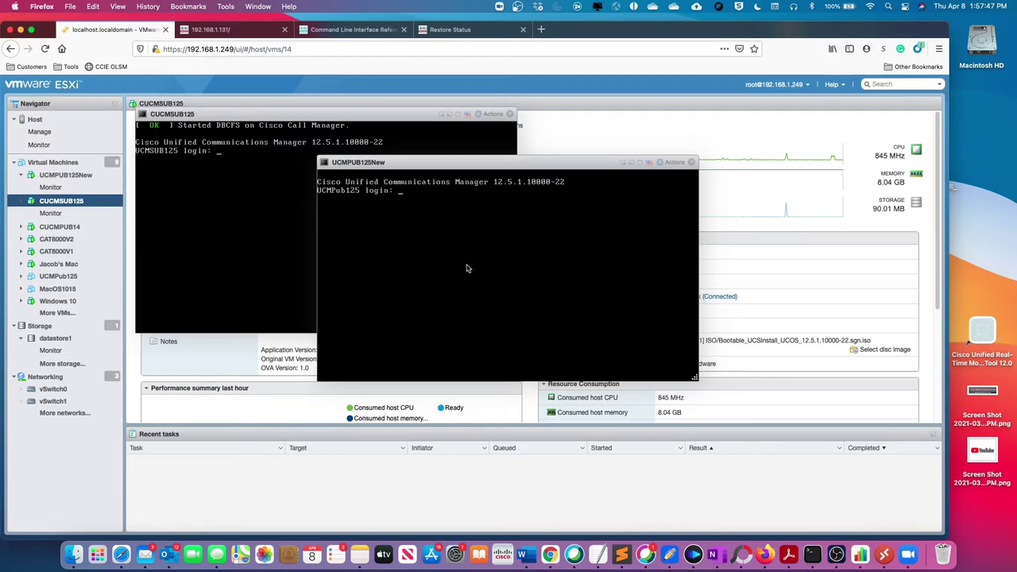
{"action": "type", "text": "admin"}
{"action": "key", "text": "Return"}
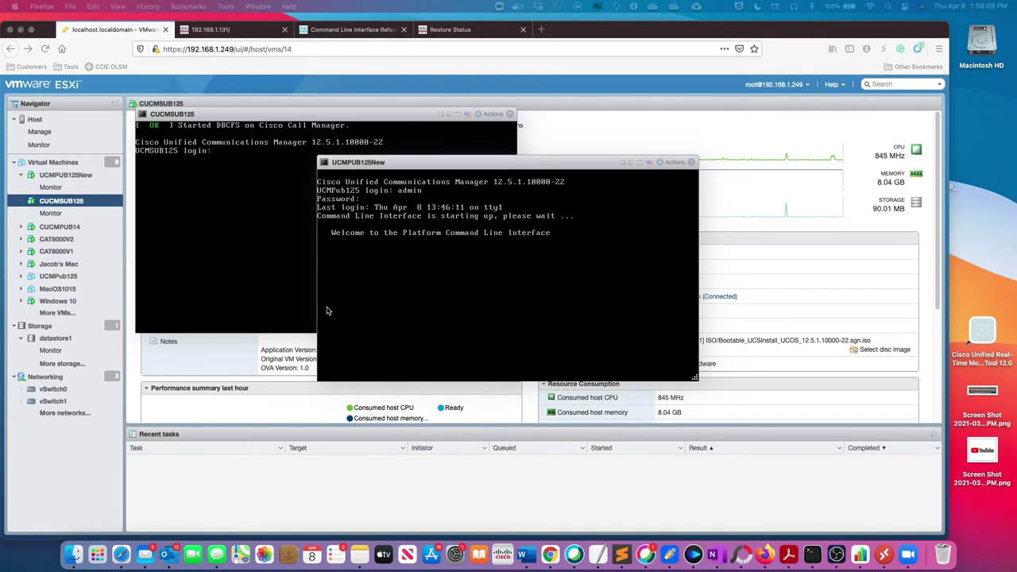
{"action": "left_click", "coordinate": [477, 302]}
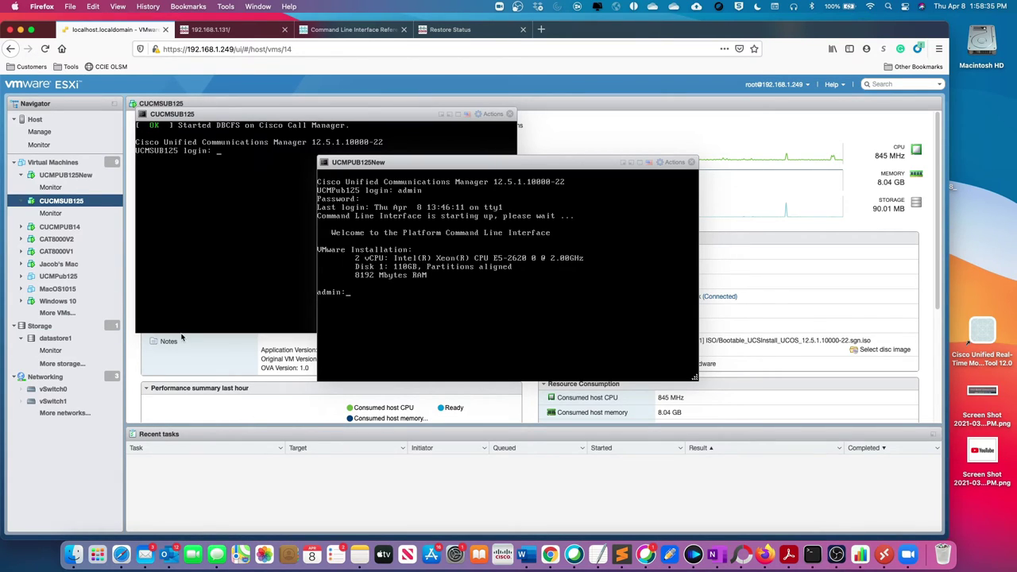
{"action": "type", "text": "utils dbreplication runtimestate"}
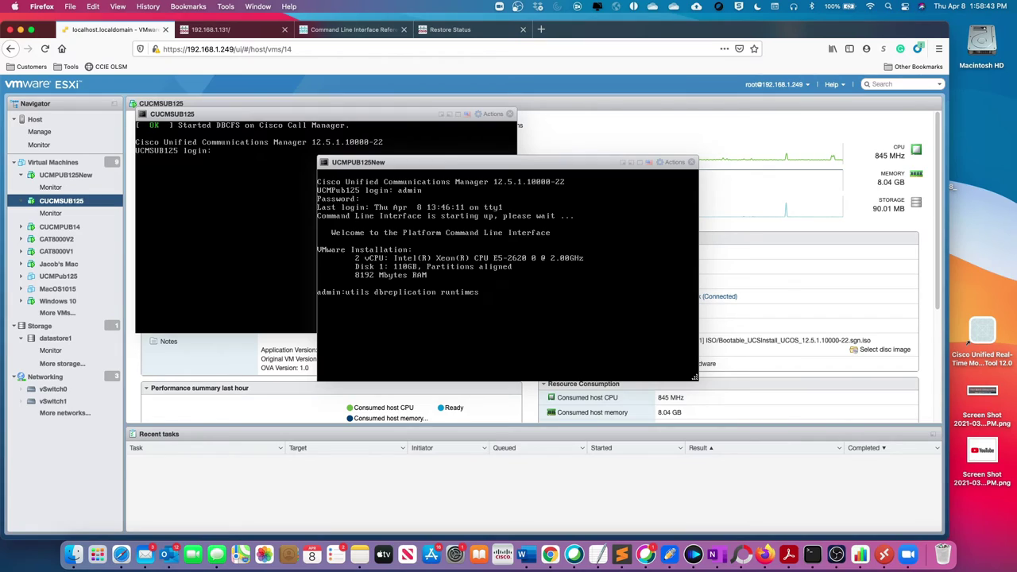